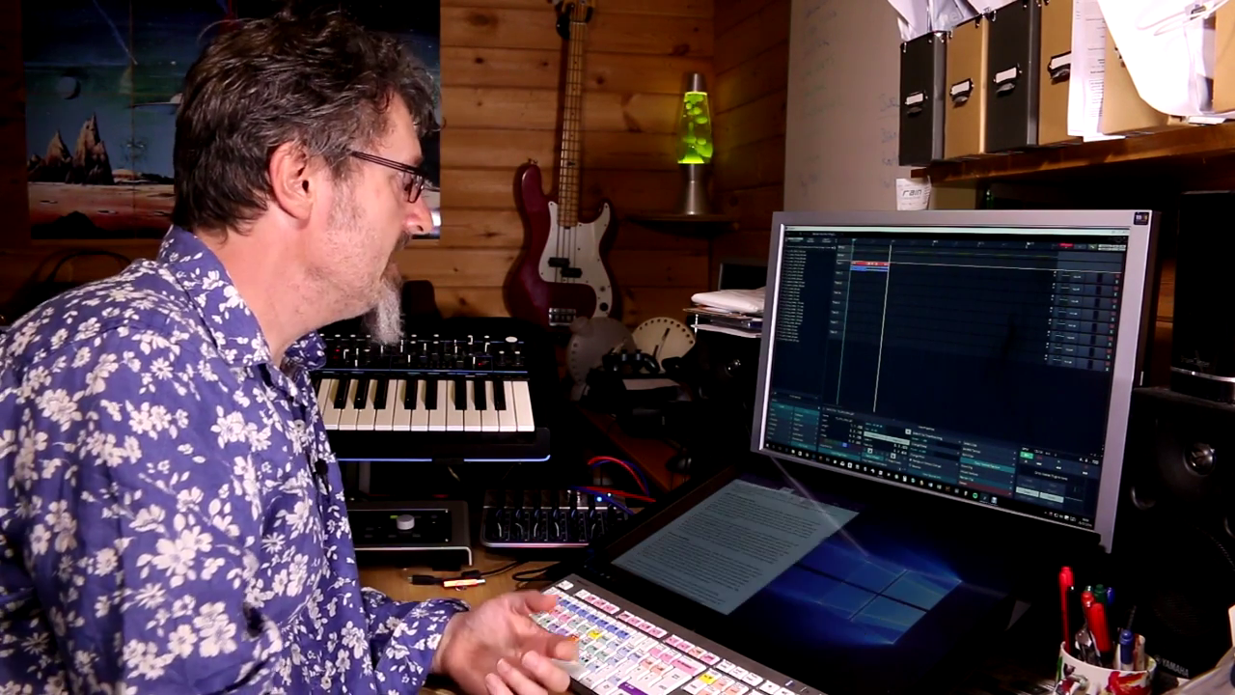
key(Escape)
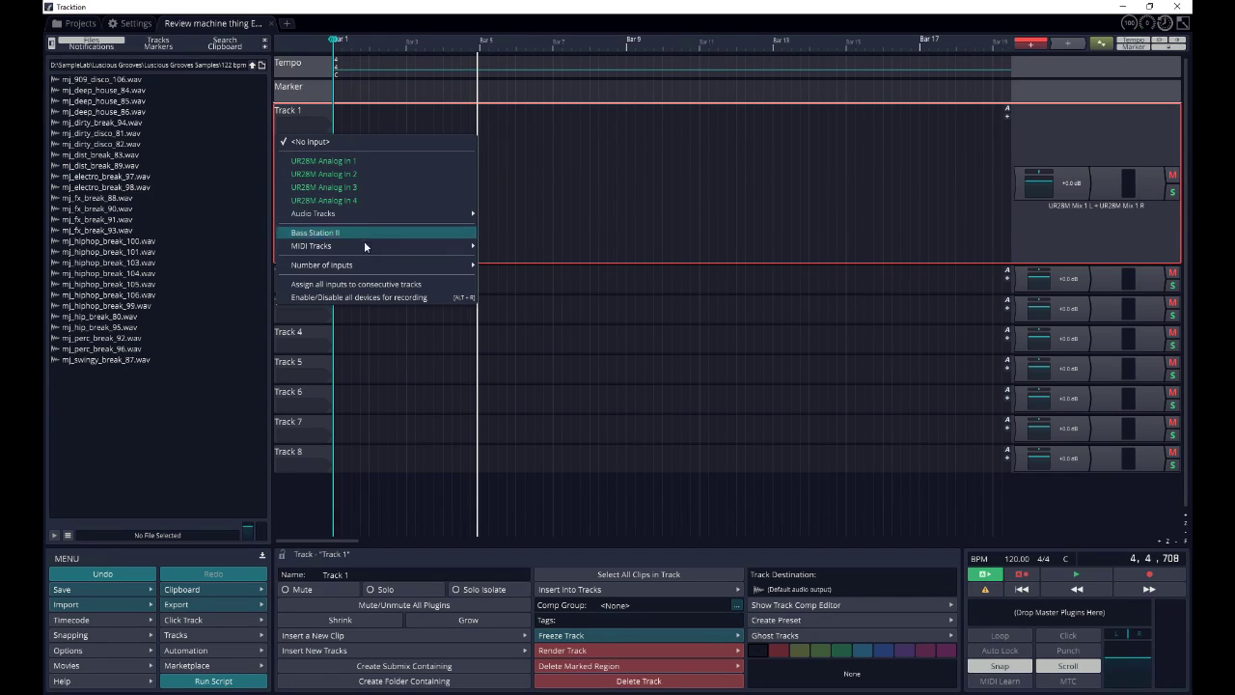
- Give Track 1 two inputs and assign UR28M Analog In 1 to the first and UR28M Analog In 2 to the second
mouse_move(364, 245)
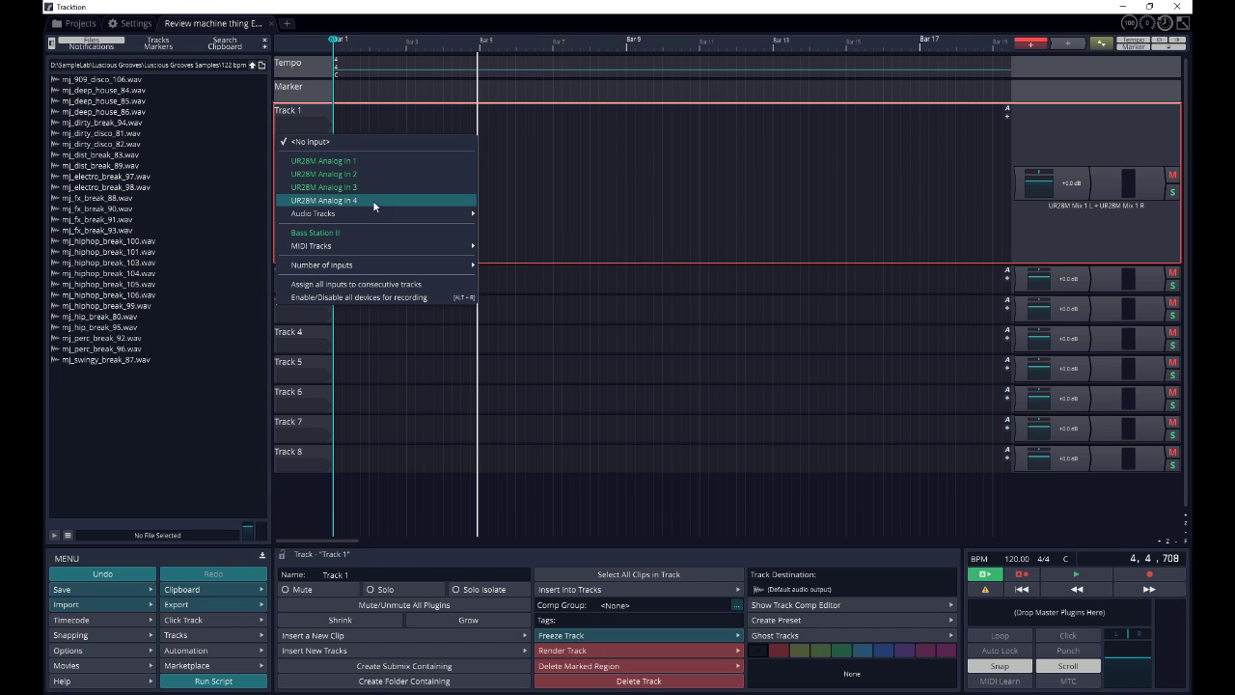
mouse_move(375, 214)
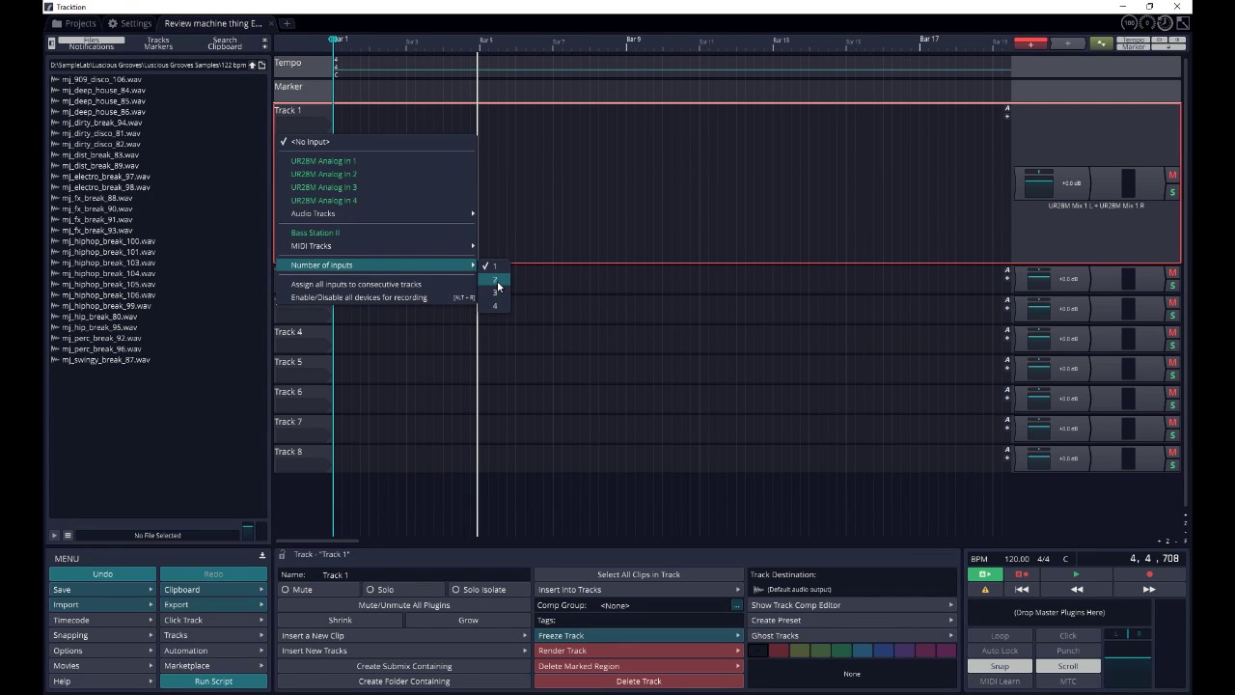
click(497, 282)
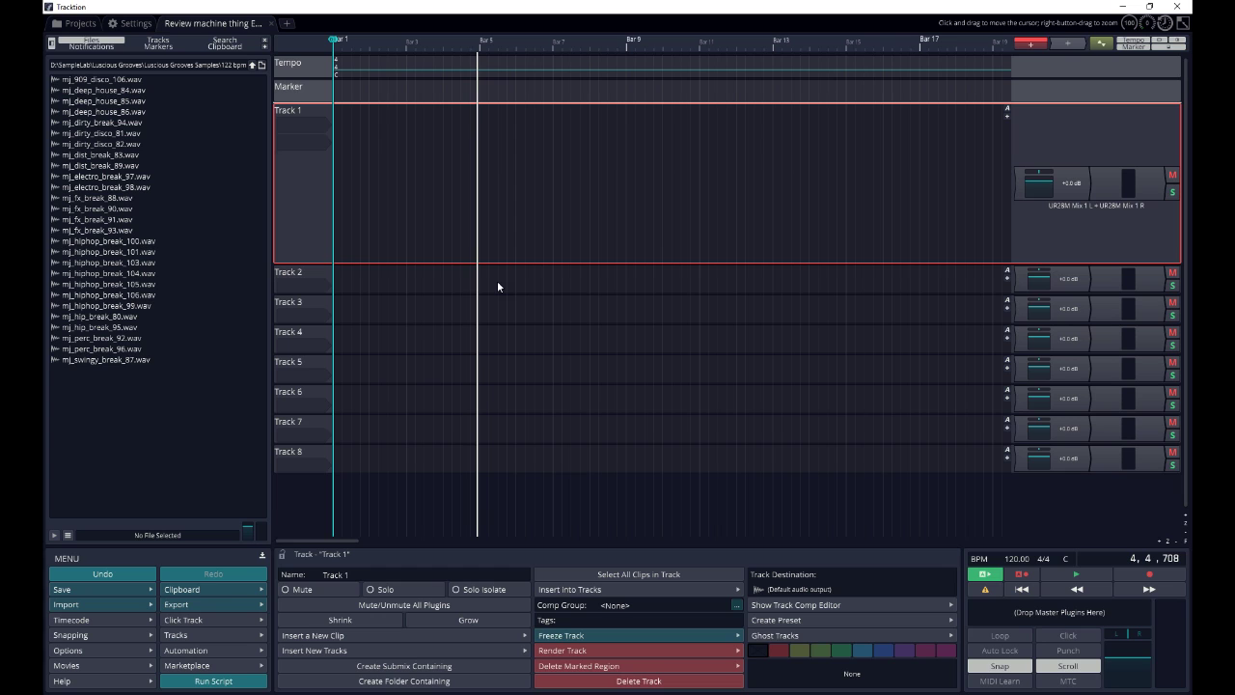
click(296, 136)
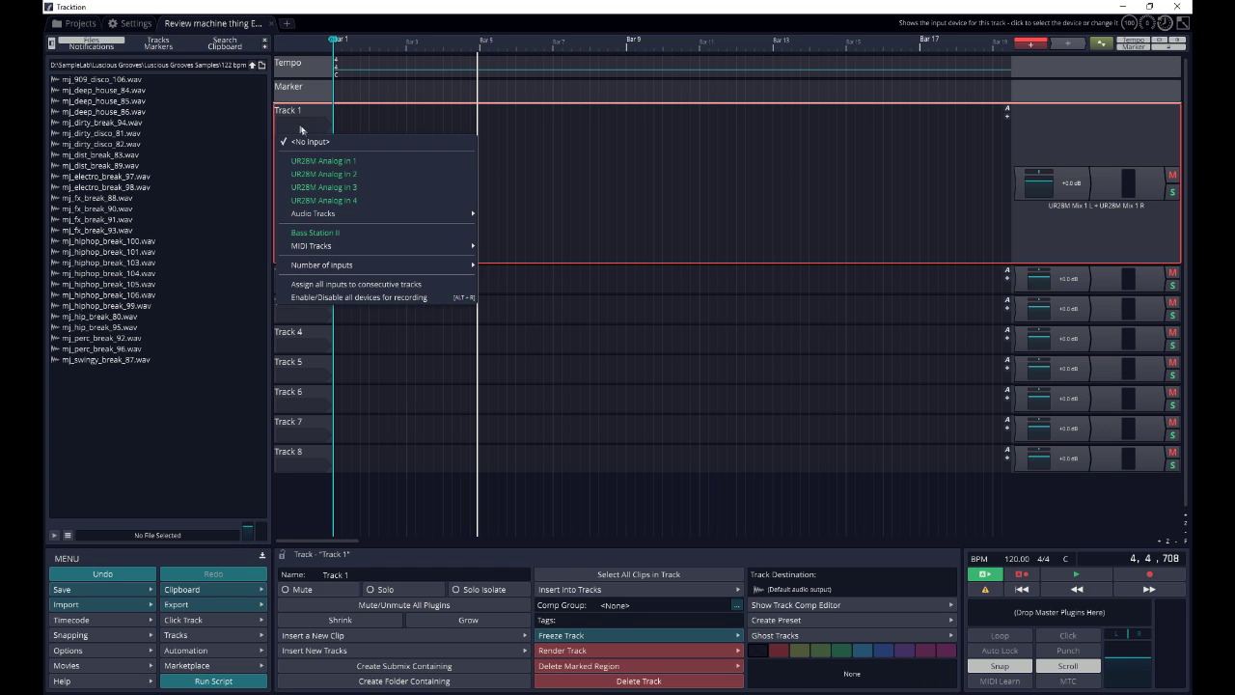
click(336, 161)
click(299, 125)
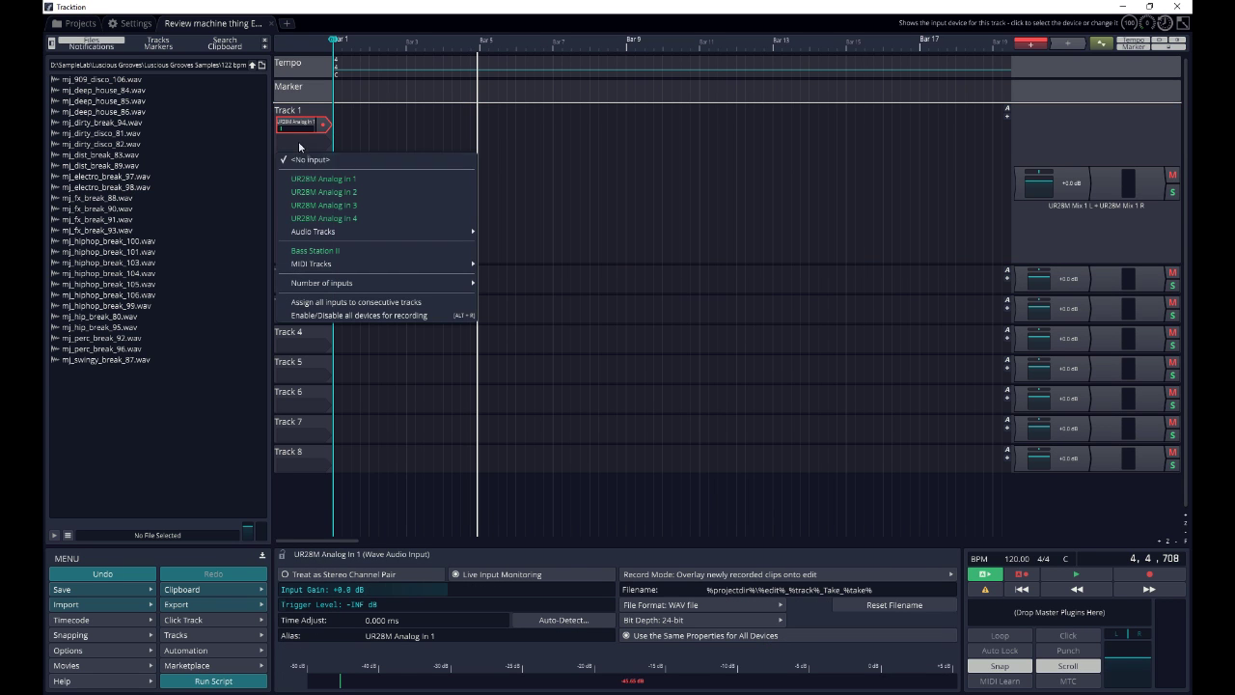
click(332, 192)
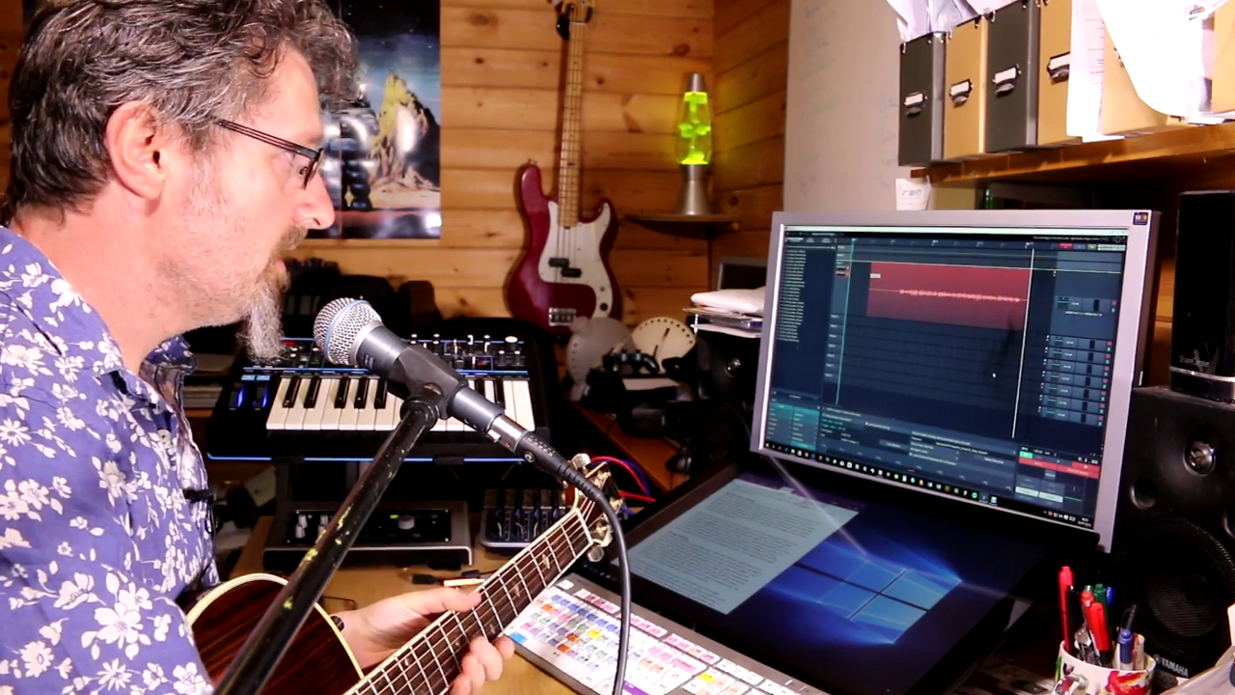
- Stop the recording and move the Track 1 Recording 2 clip along the track to start at 5, 4, 000
key(space)
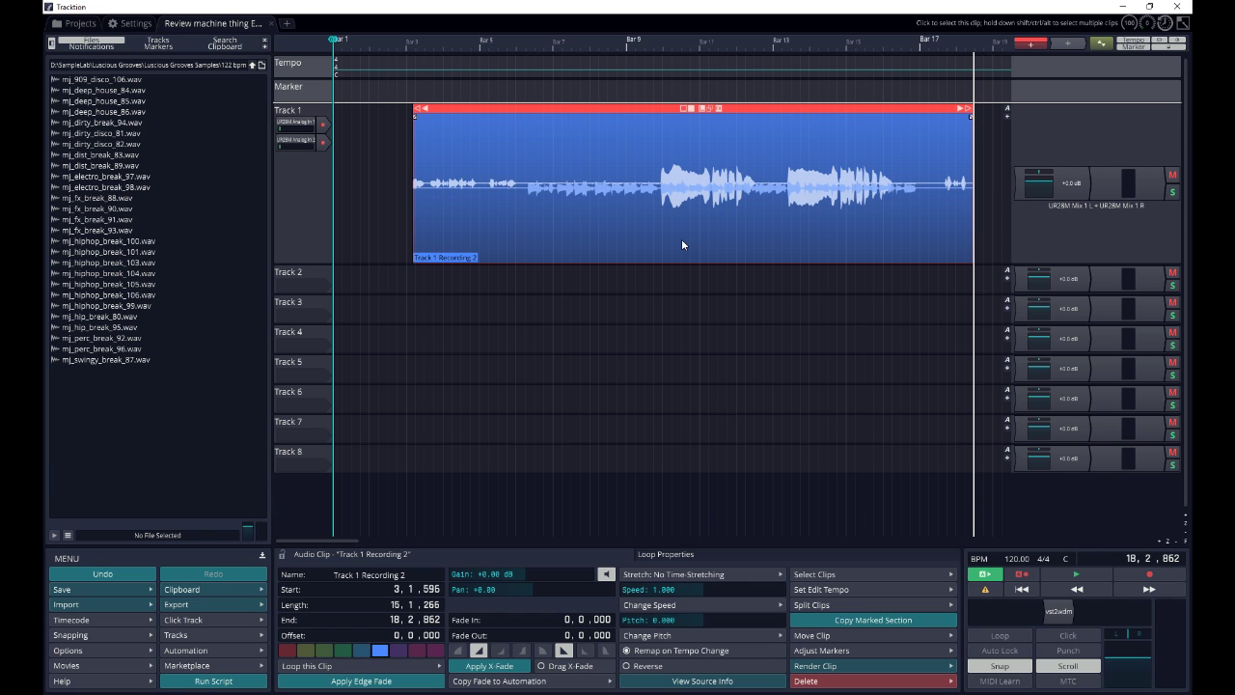
drag(567, 109, 617, 129)
click(478, 116)
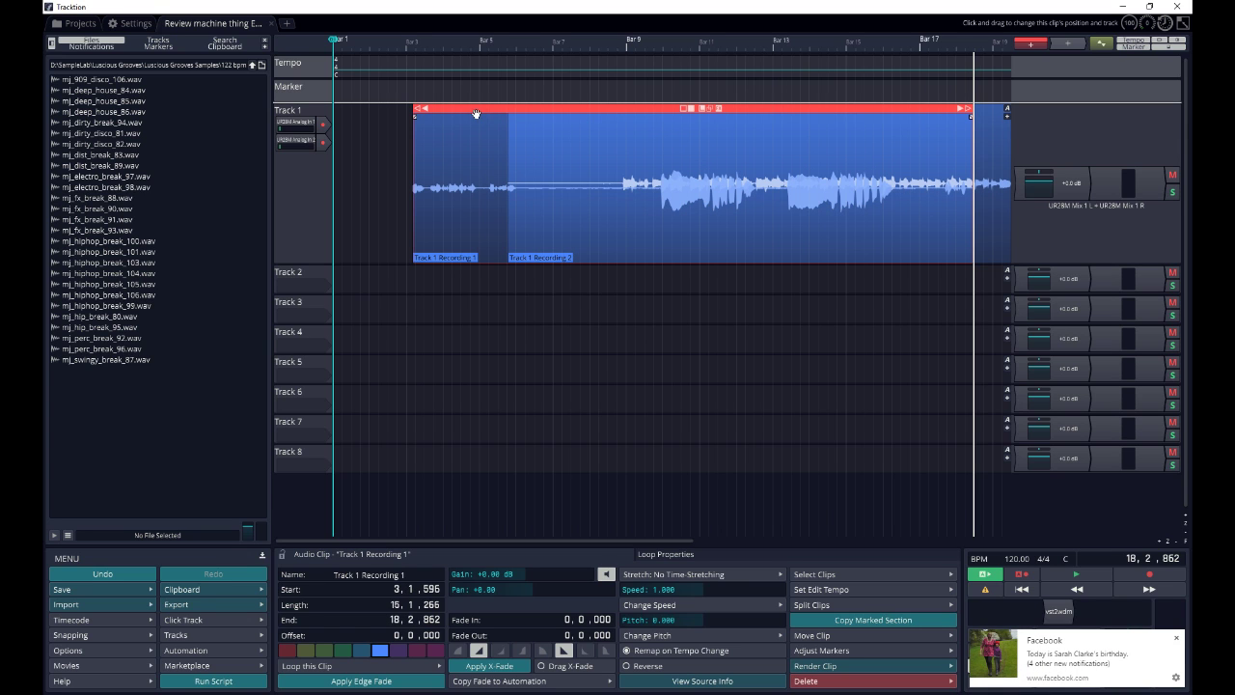
click(985, 113)
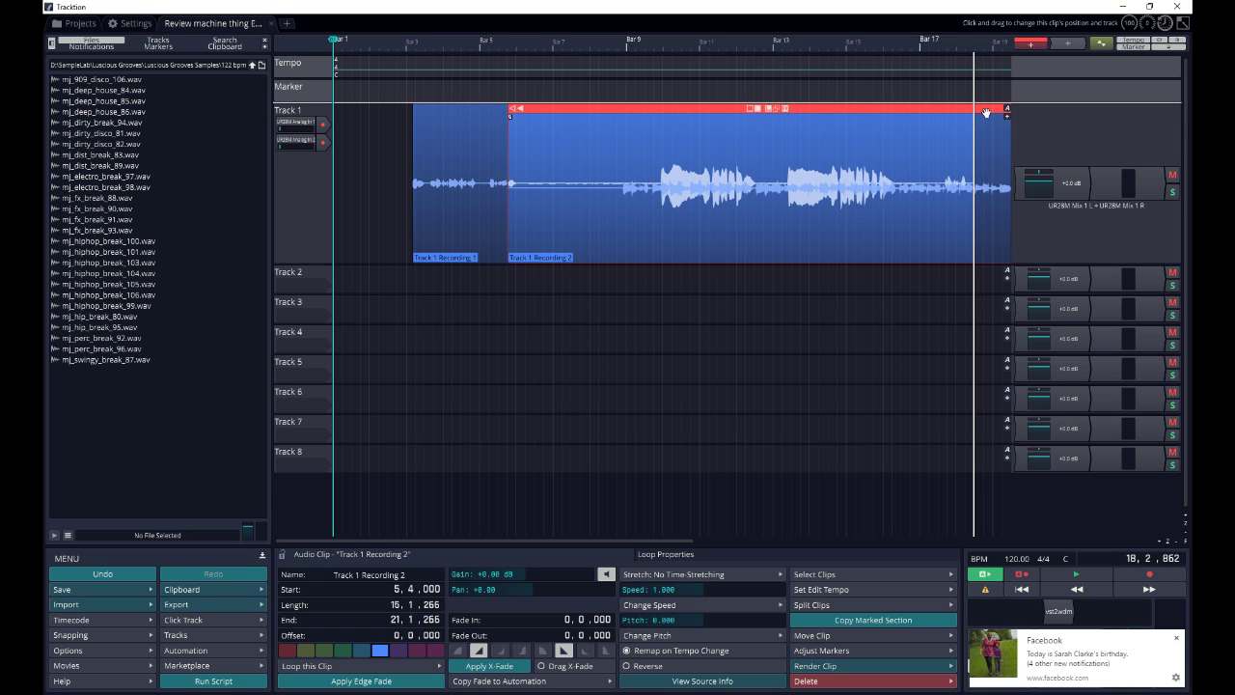
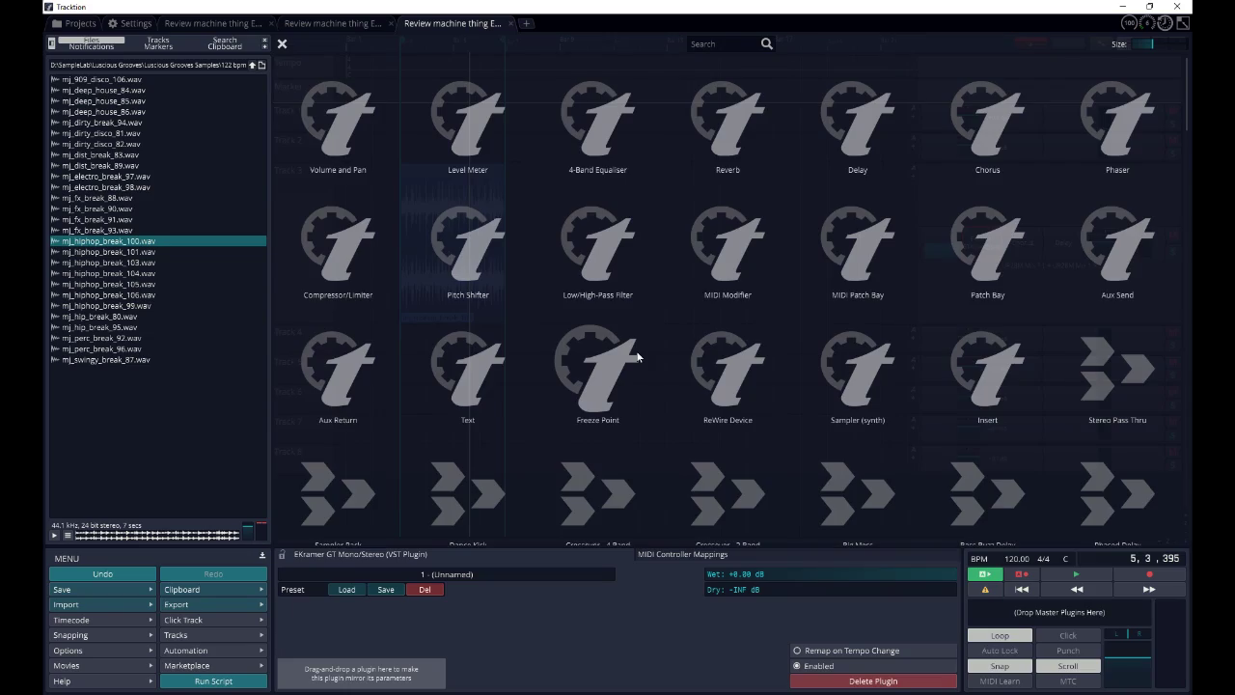
- Browse the available plugins and add Attack Knob to Track 3's plugin chain
scroll(637, 357, down, 10)
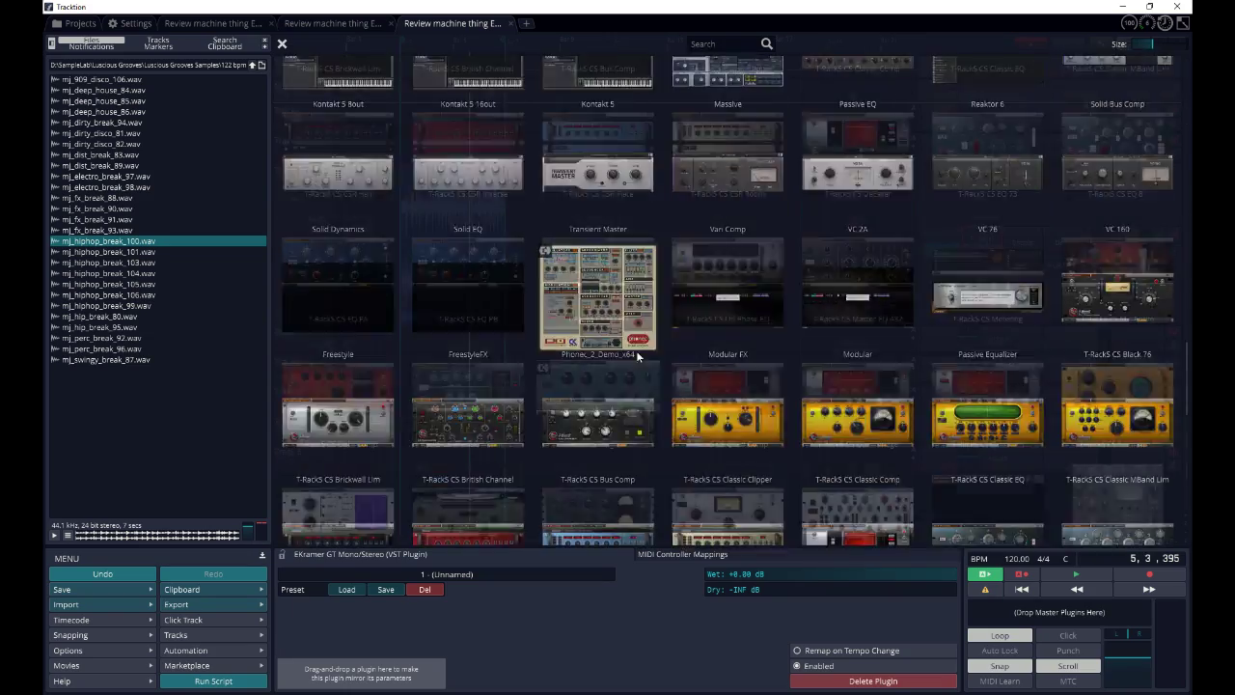
scroll(637, 356, down, 10)
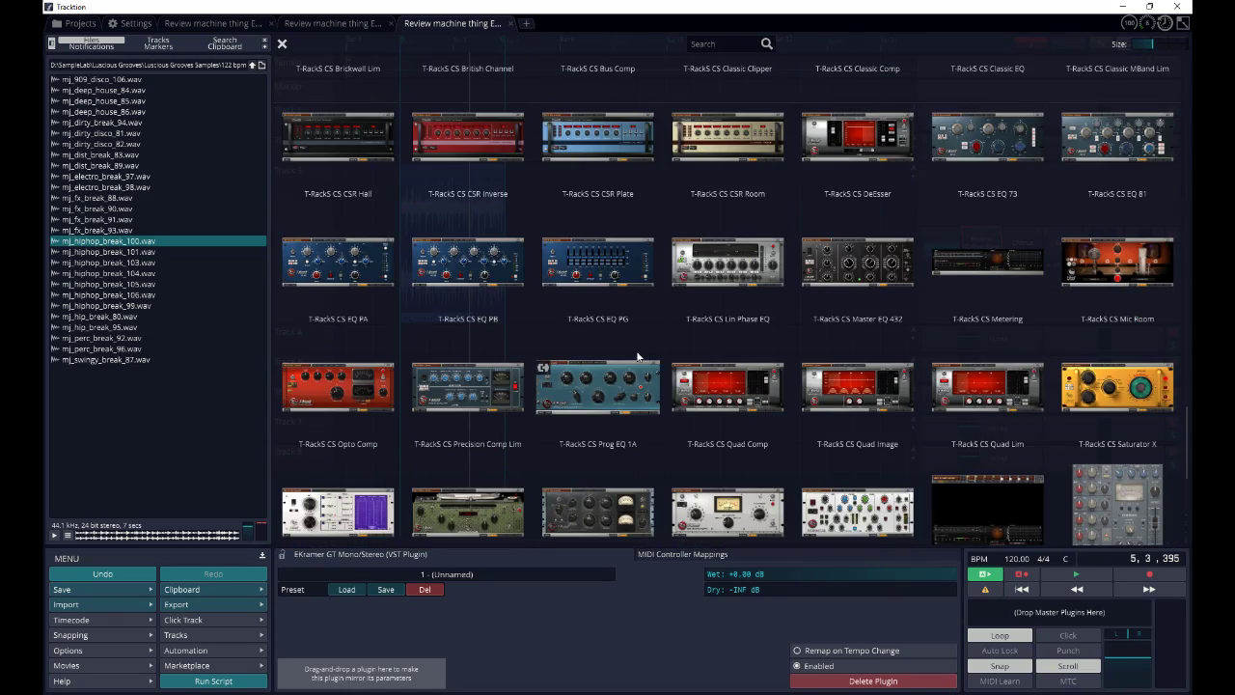
scroll(637, 357, down, 5)
scroll(637, 357, up, 10)
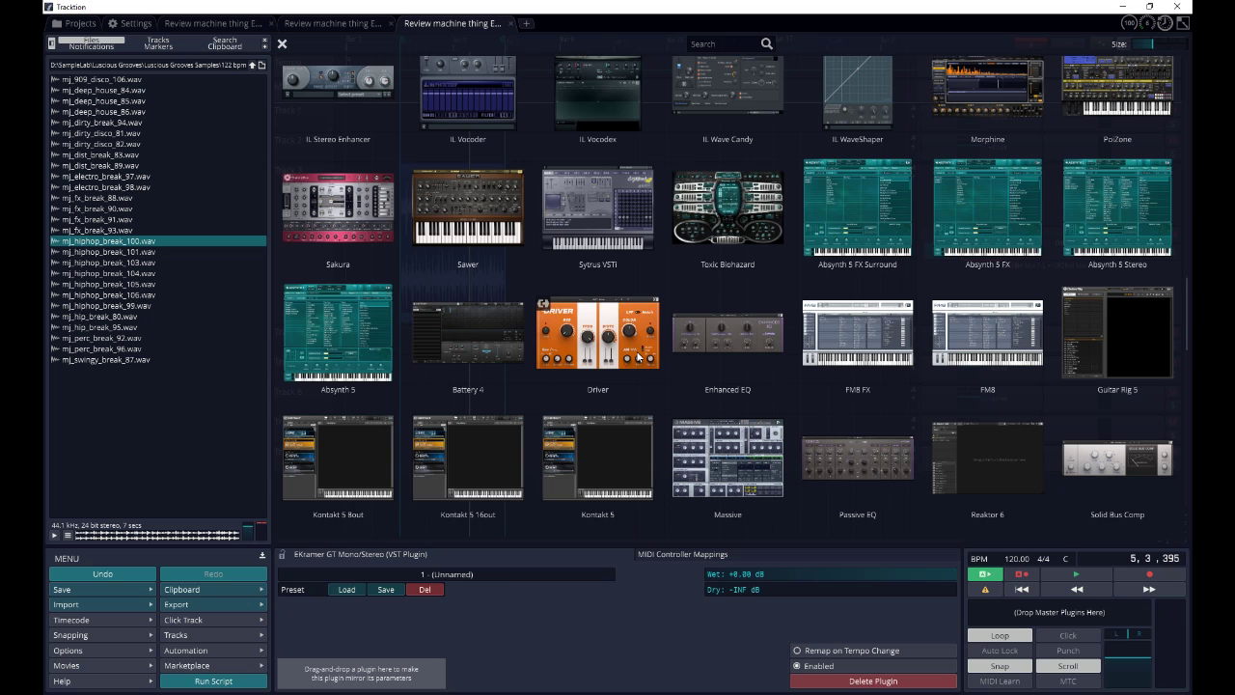
scroll(637, 357, up, 15)
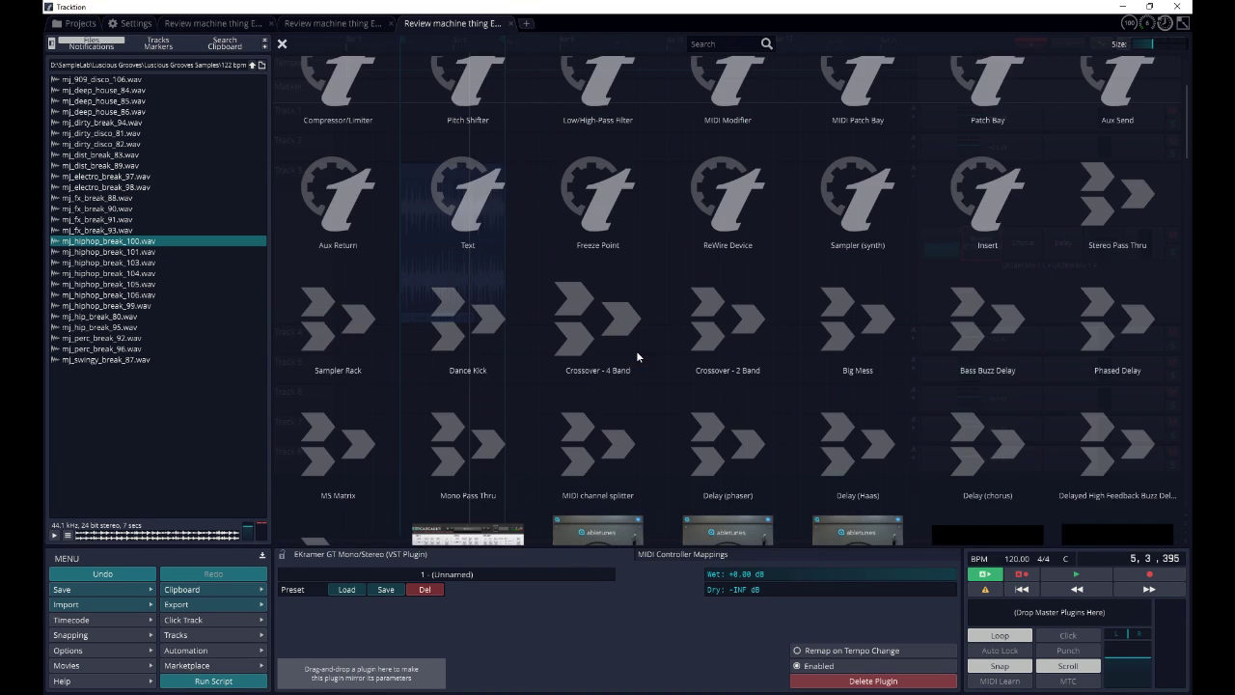
scroll(637, 357, down, 10)
scroll(637, 357, down, 10)
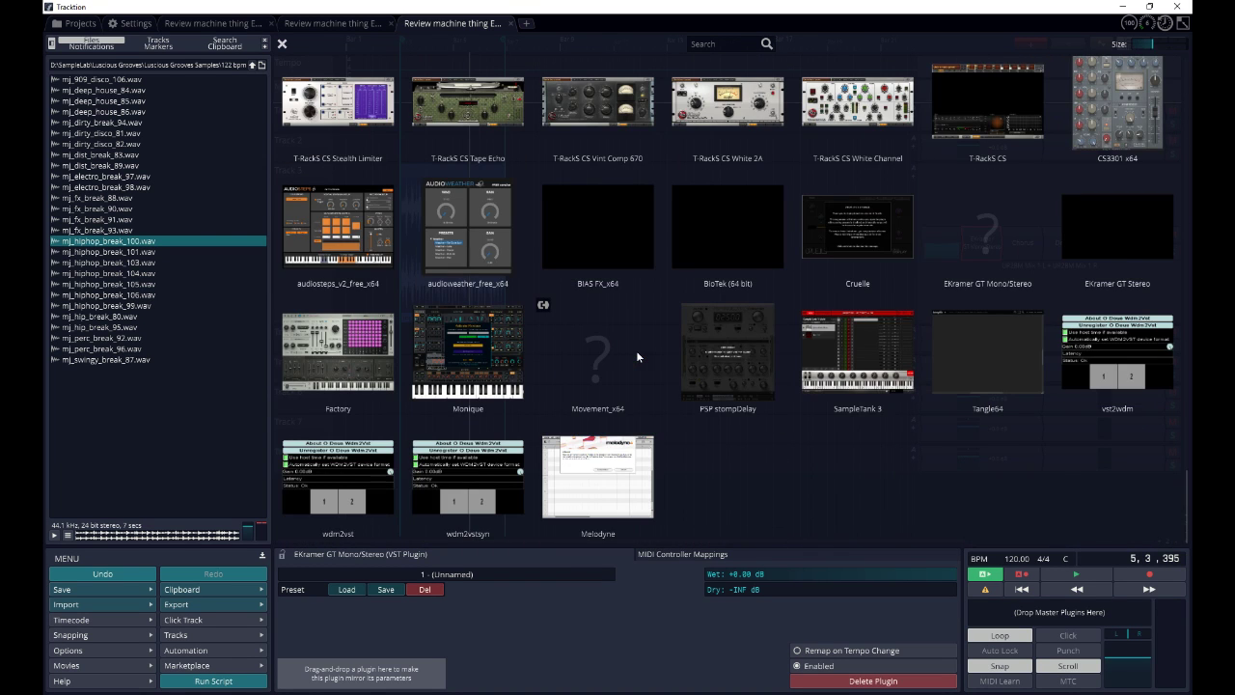
scroll(636, 356, up, 15)
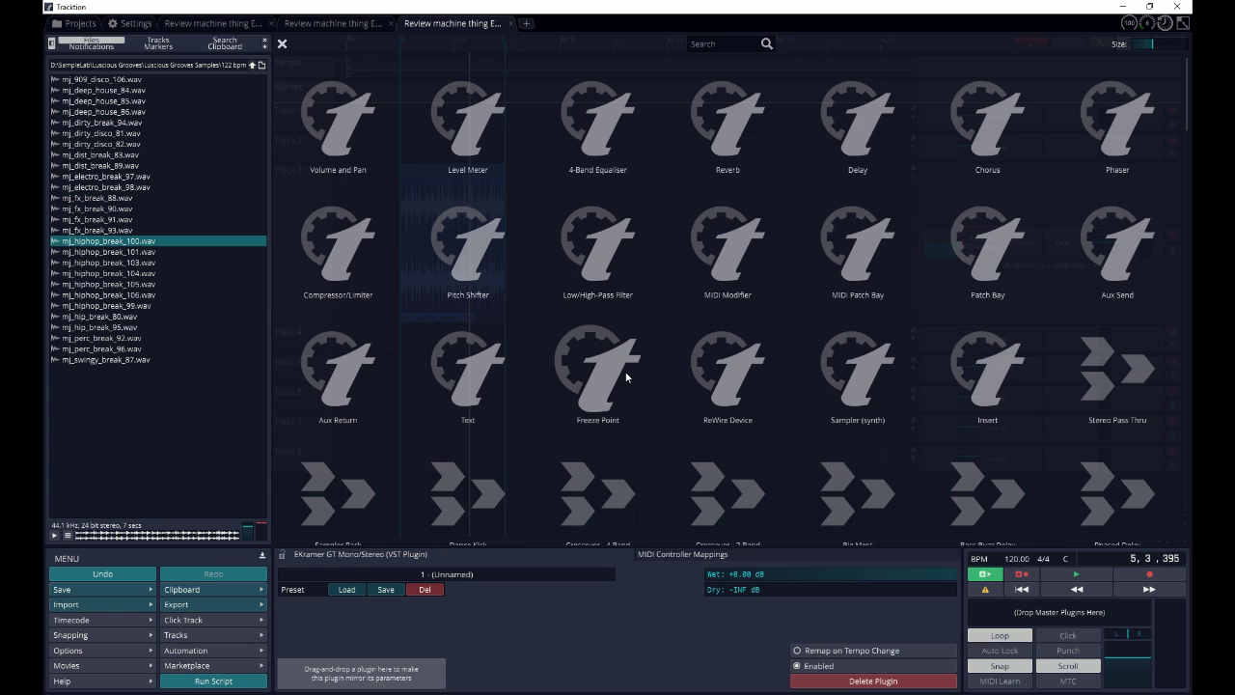
scroll(625, 377, down, 4)
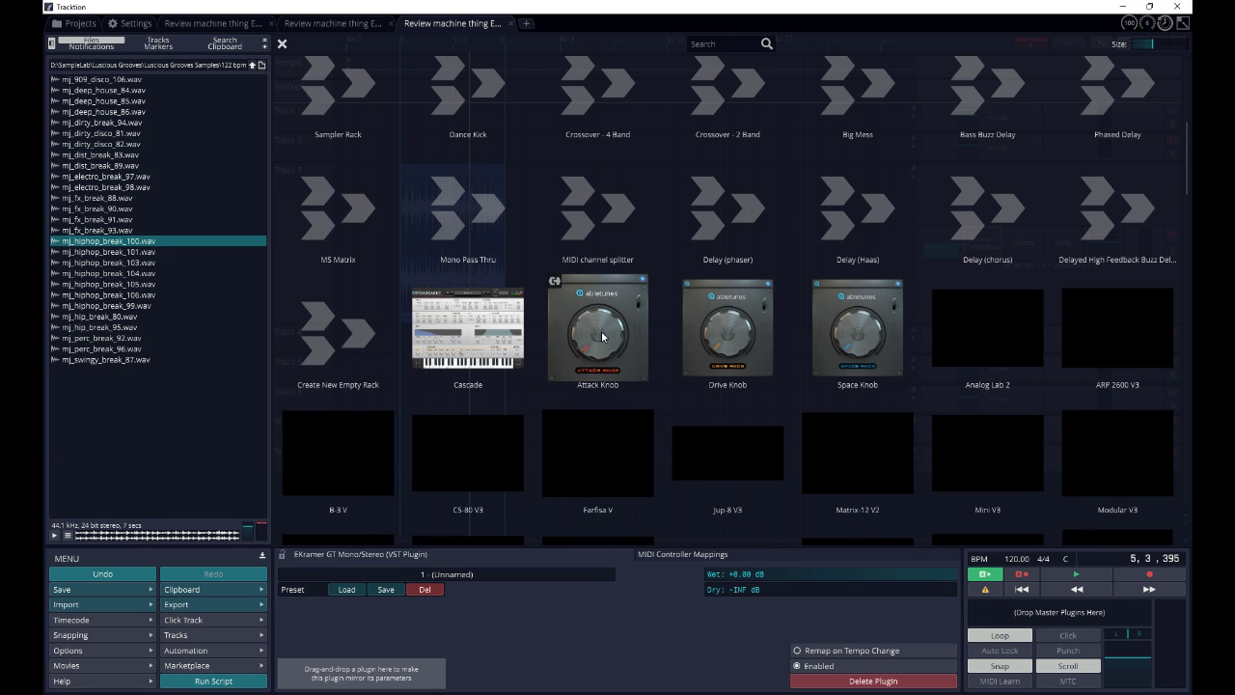
drag(602, 336, 1046, 249)
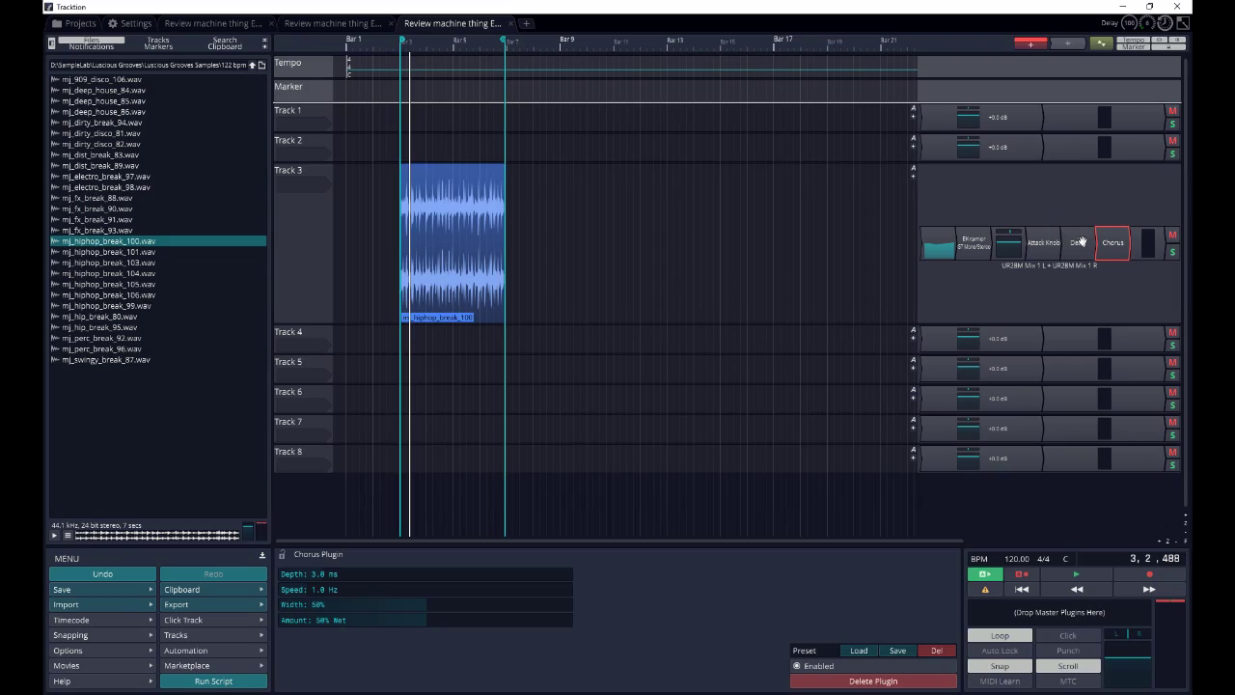
- Reorder Track 3's plugins to Volume & Pan, Attack Knob, Level Meter, EKramer GT, Chorus, equaliser, Delay, setting volume to -2.74 dB and pan to +0.106 Right
drag(1080, 241, 1117, 244)
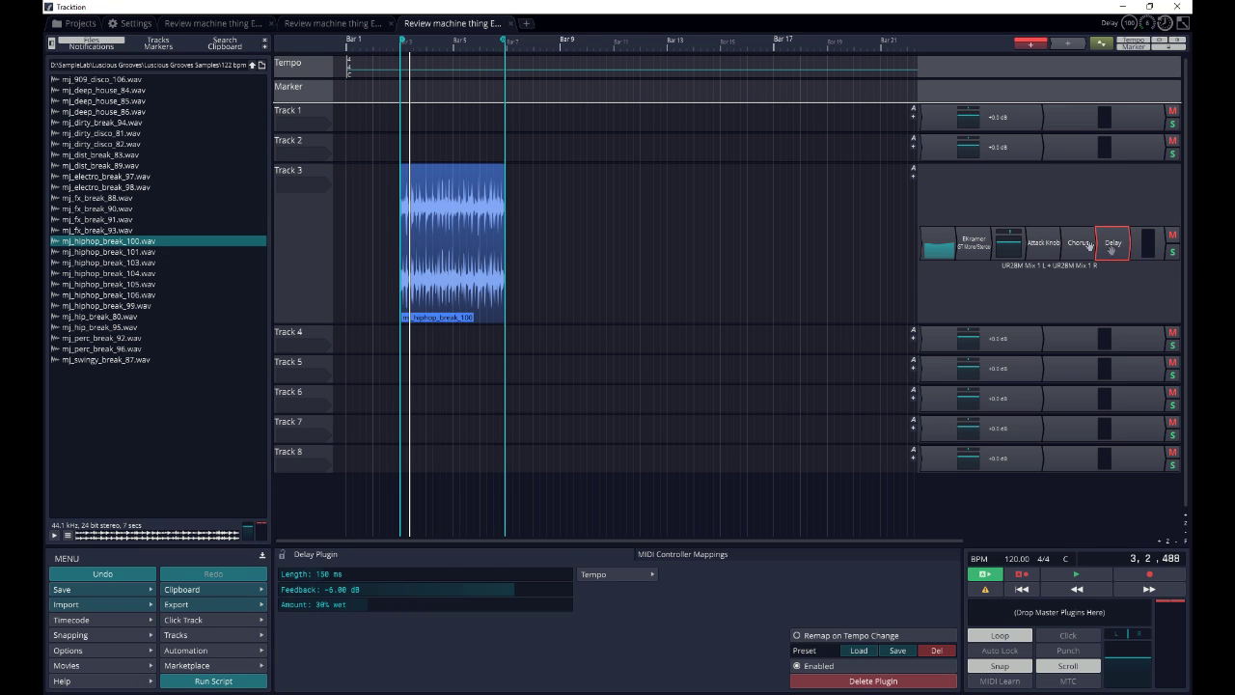
drag(978, 246, 1047, 243)
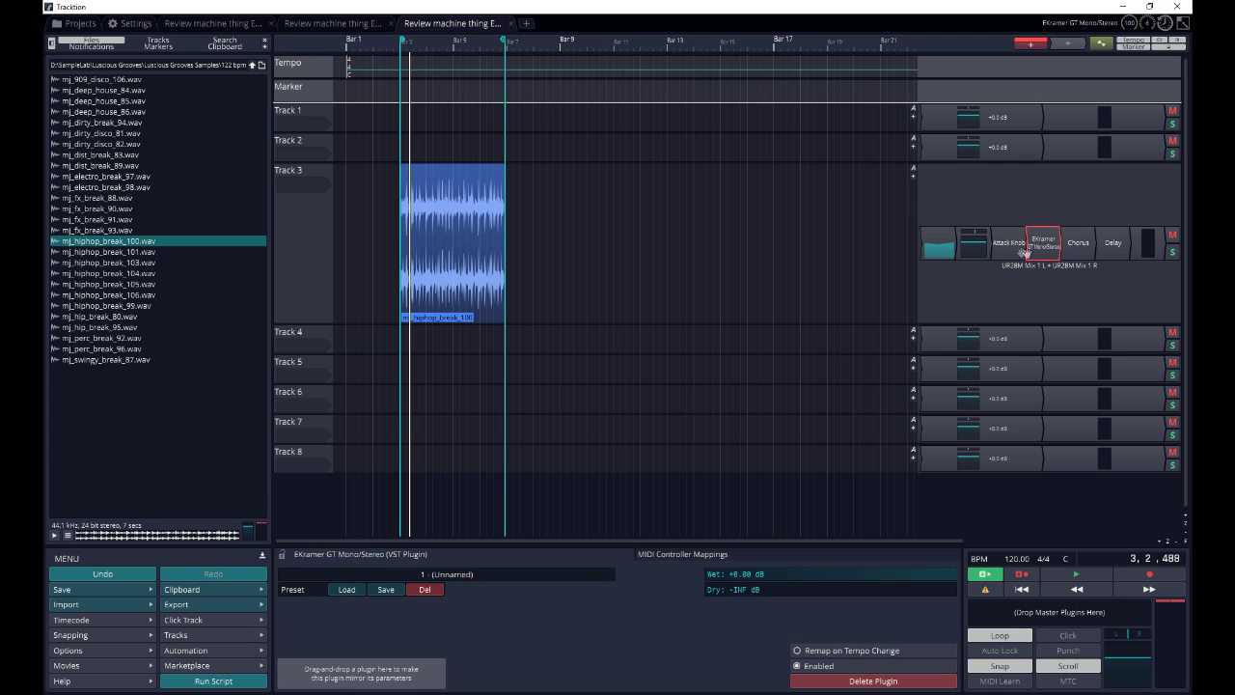
click(967, 251)
drag(967, 251, 968, 257)
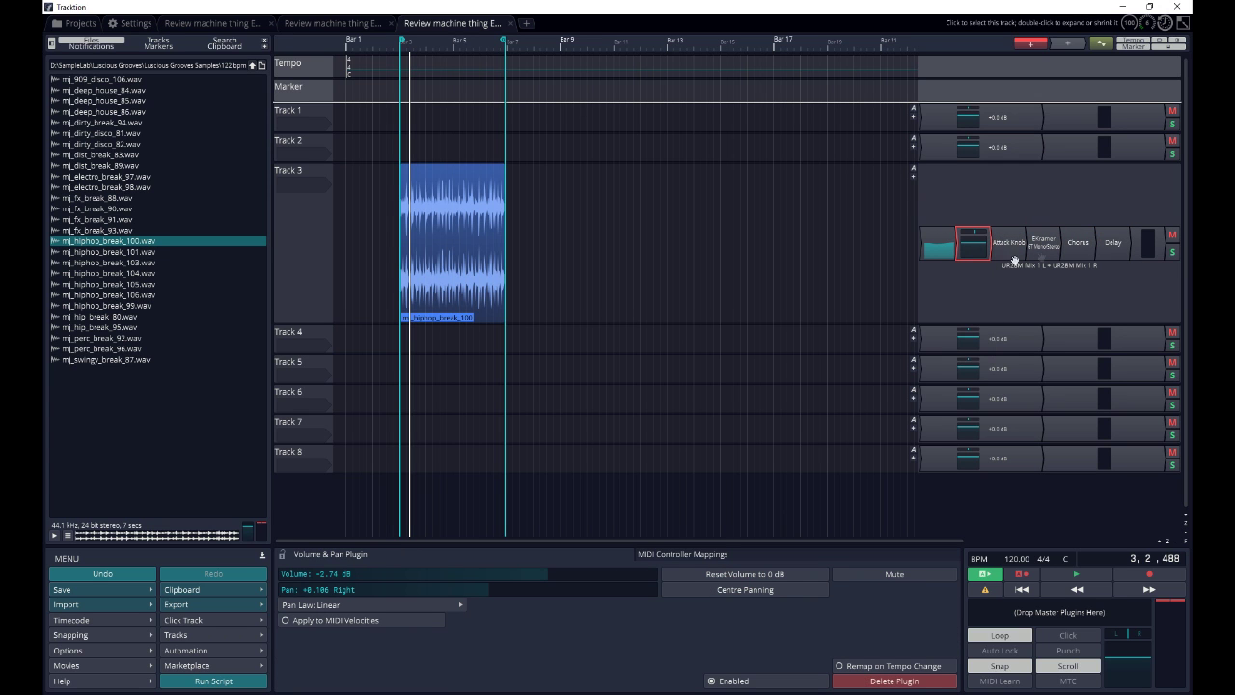
drag(1137, 240, 1059, 248)
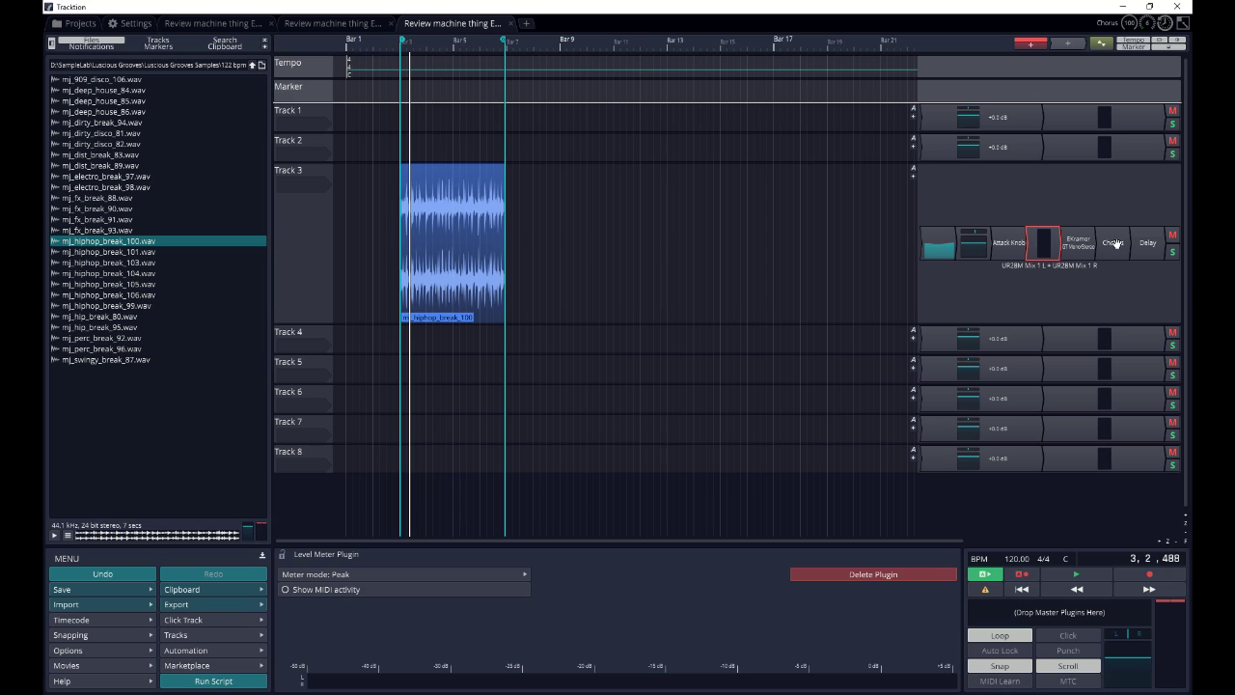
drag(939, 247, 1118, 245)
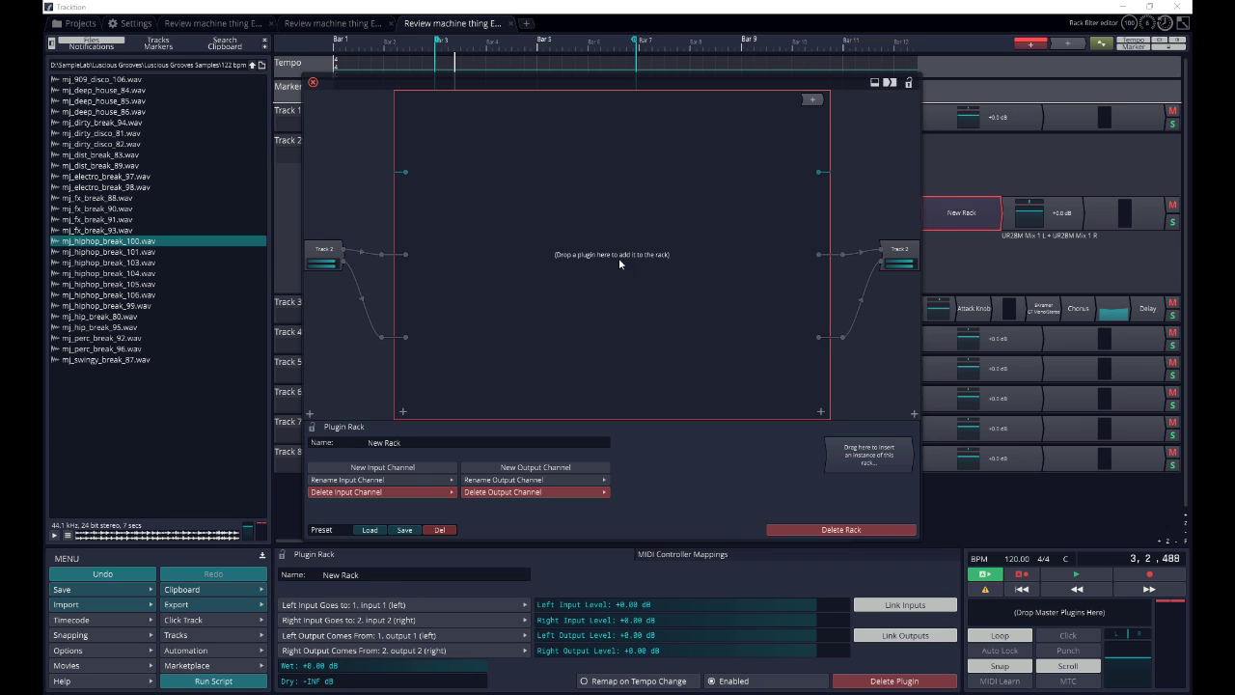
- Add an auto-connected Volume and Pan plugin to Track 2's new rack and place it midway between the rack's inputs and outputs
drag(813, 99, 503, 277)
mouse_move(537, 287)
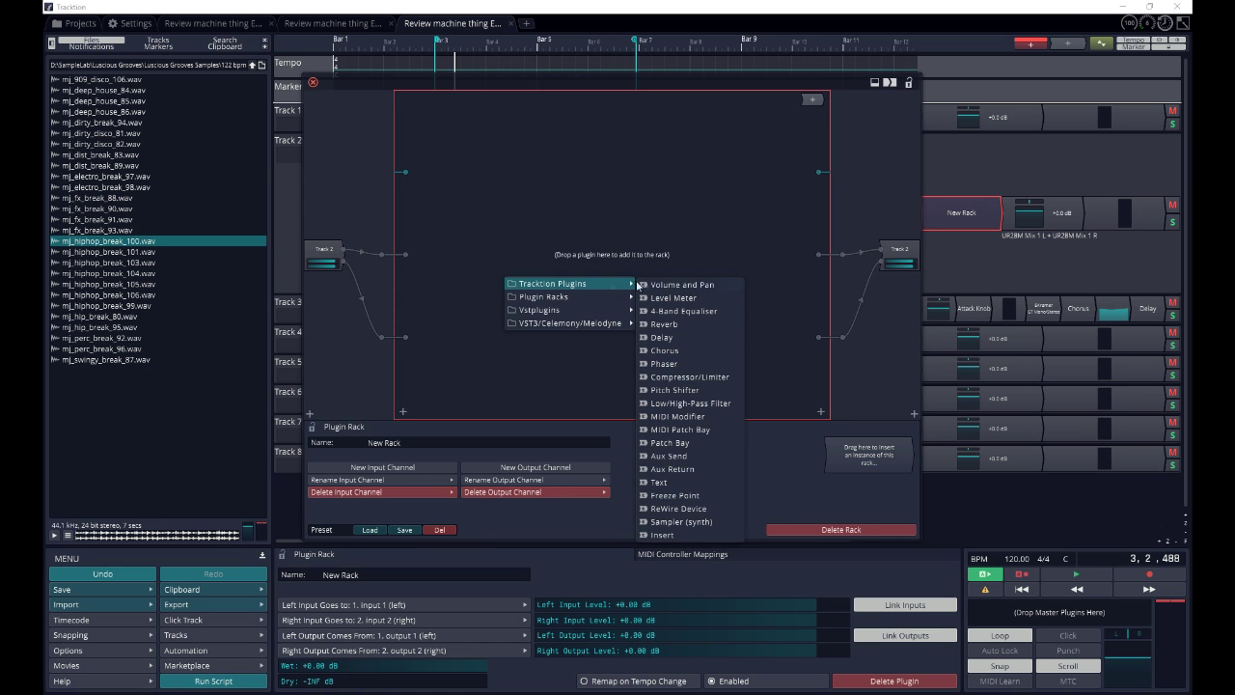
click(671, 284)
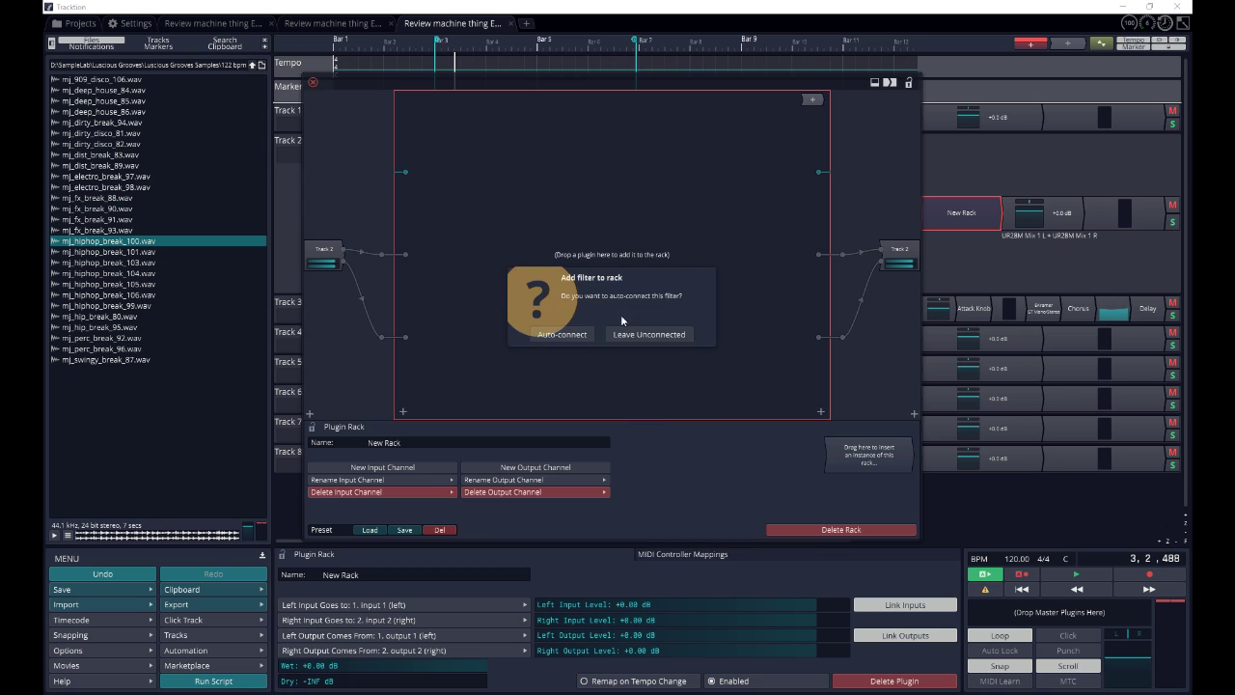
click(565, 334)
click(538, 280)
drag(538, 280, 616, 249)
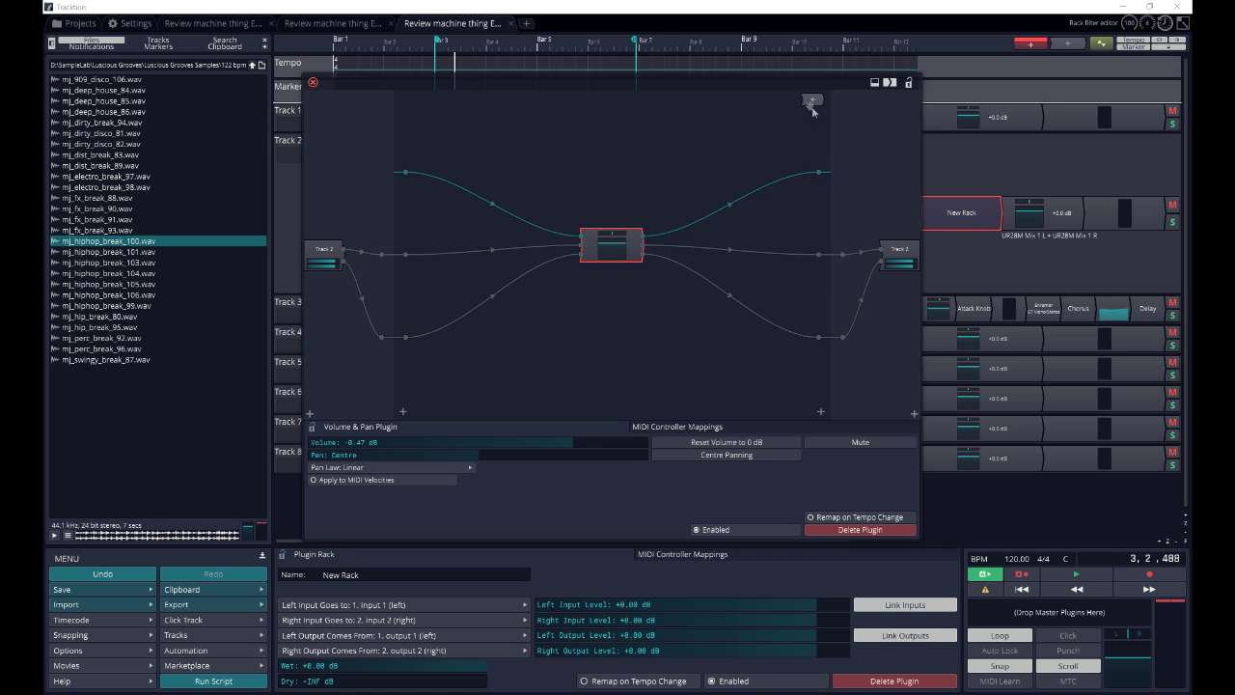
- Add an unconnected Delay plugin to the rack below the Volume and Pan plugin
drag(811, 99, 809, 108)
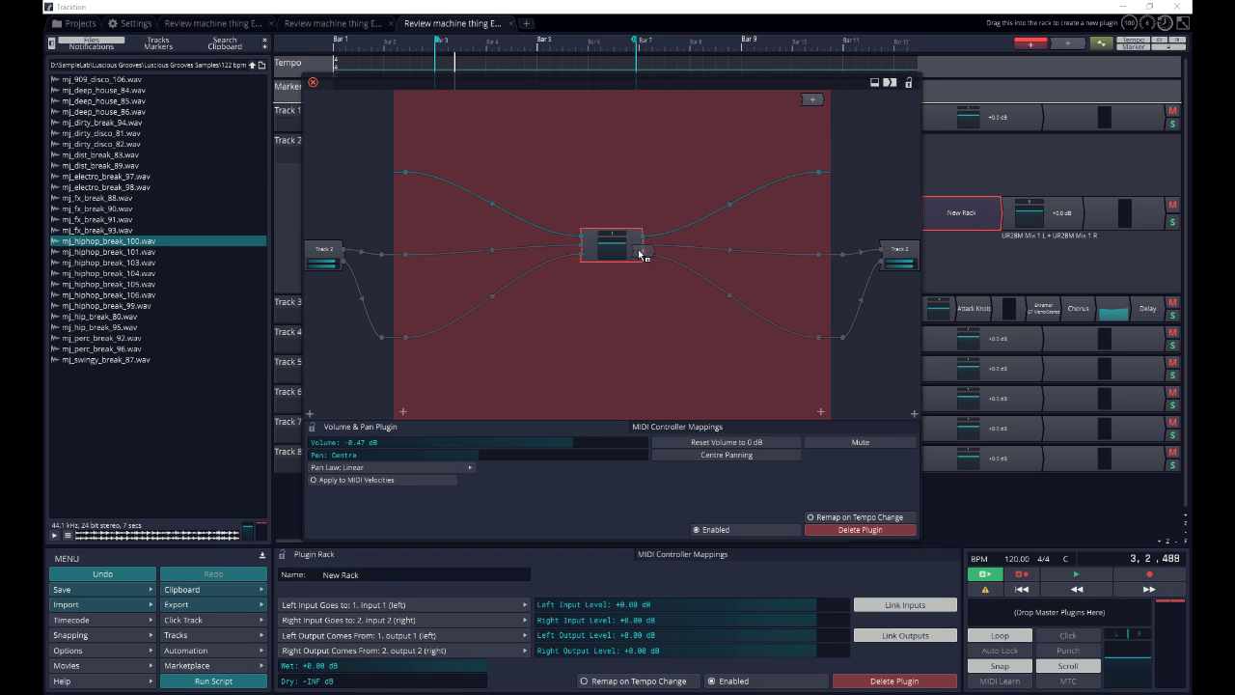
drag(643, 255, 636, 257)
mouse_move(629, 260)
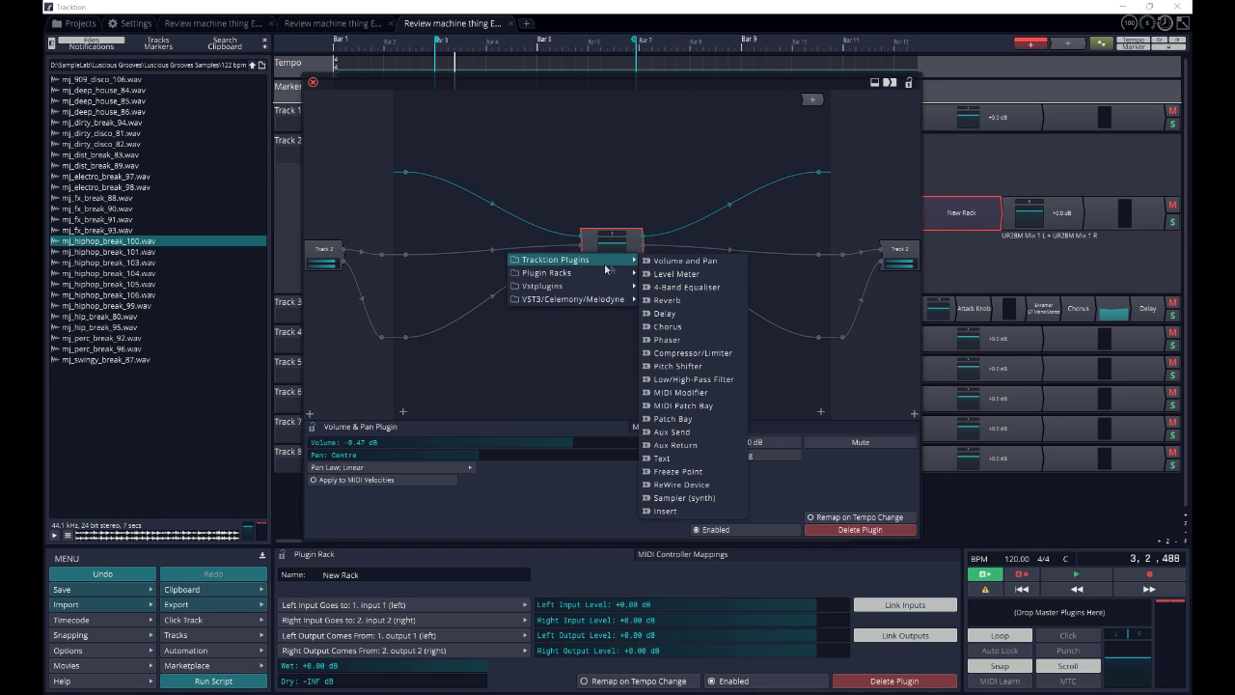
click(678, 317)
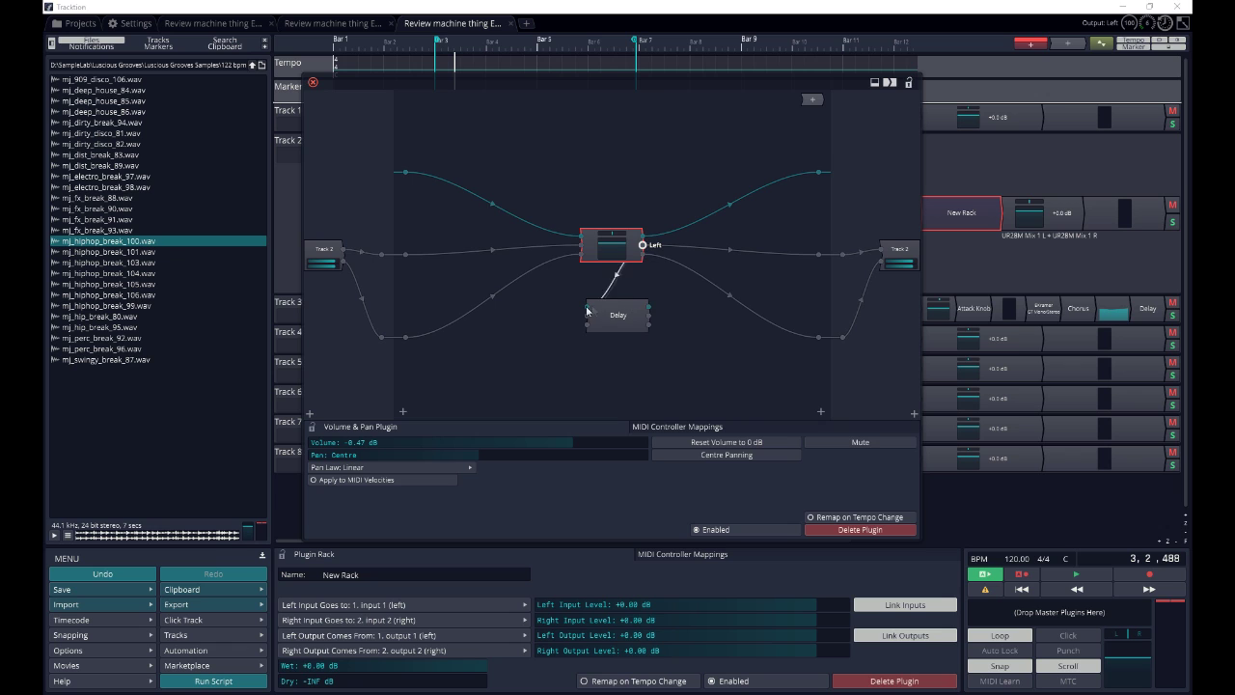
- Wire the Volume and Pan plugin's left and right outputs through the Delay to the rack outputs, placing the Delay between them
drag(587, 318, 586, 318)
drag(641, 256, 735, 362)
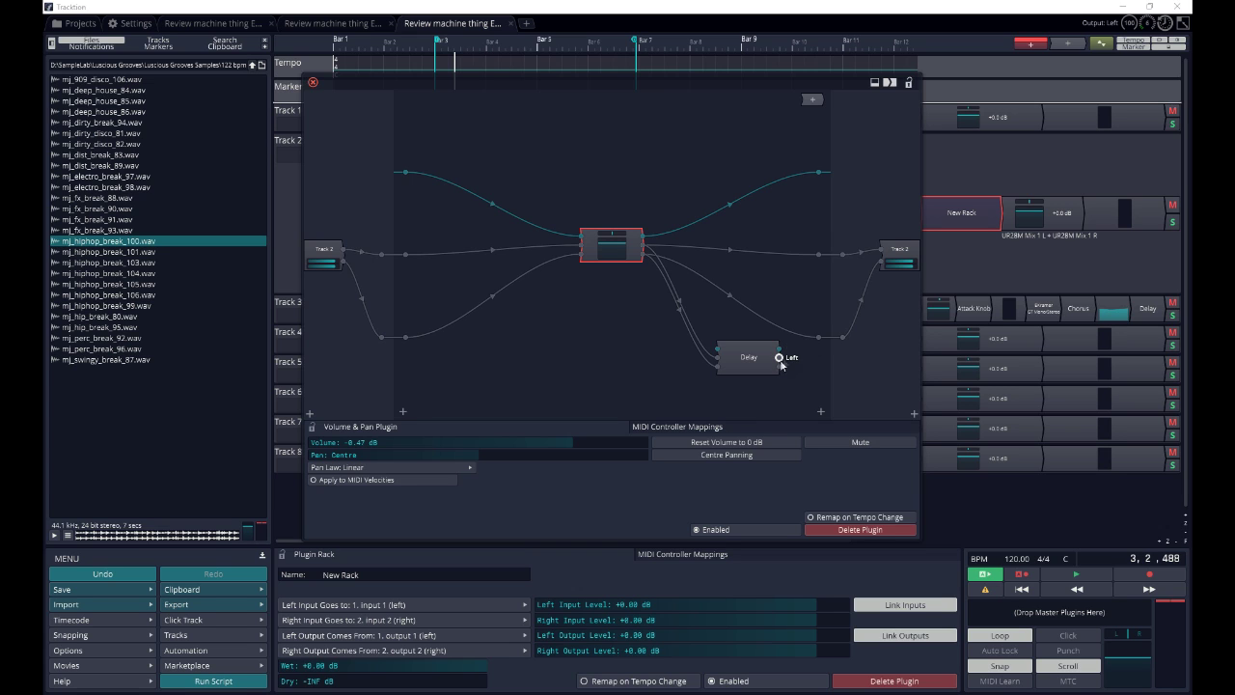
drag(880, 256, 818, 253)
drag(823, 342, 818, 337)
mouse_move(749, 372)
mouse_down()
mouse_move(661, 381)
mouse_move(733, 376)
mouse_up()
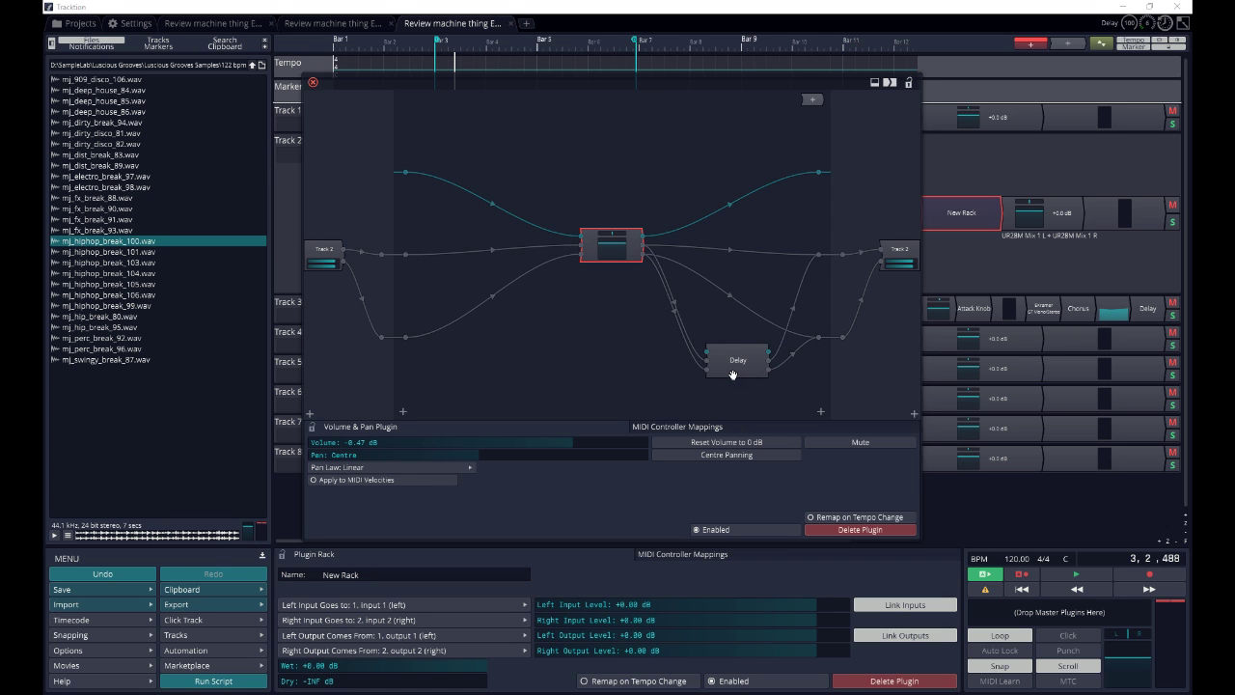
- Add a Phaser plugin to the rack above the Volume and Pan plugin and wire that plugin's left and right outputs into it
drag(813, 99, 657, 140)
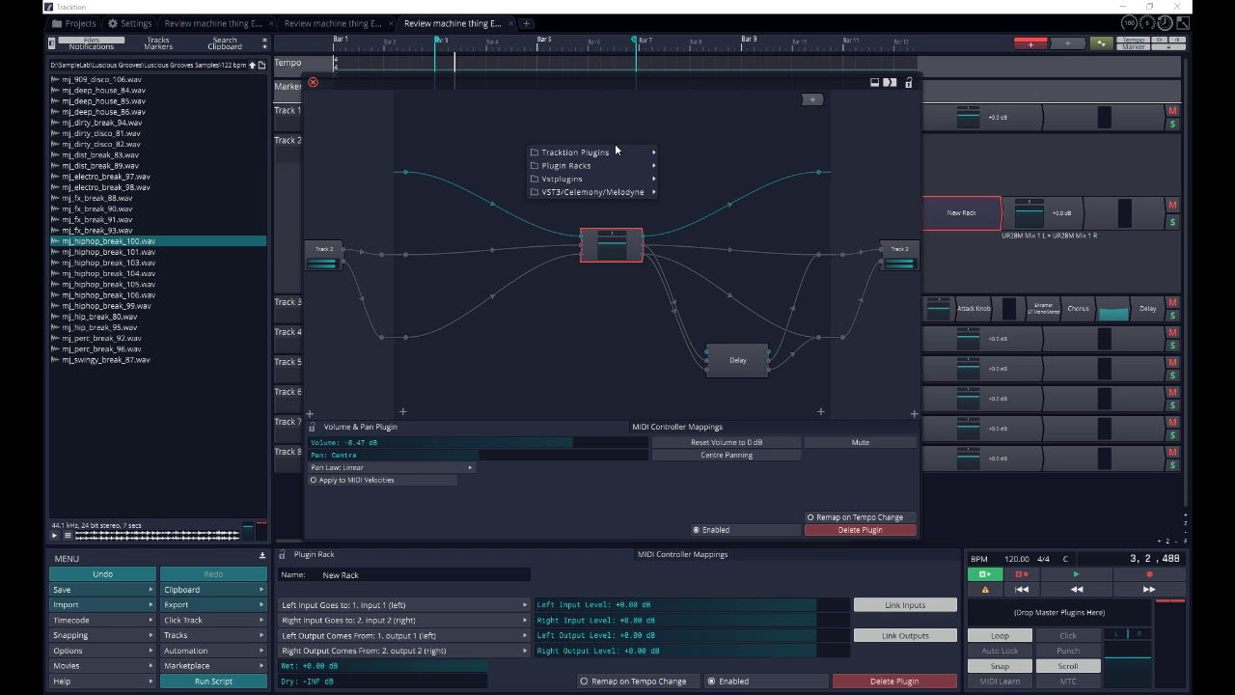
mouse_move(614, 152)
click(687, 233)
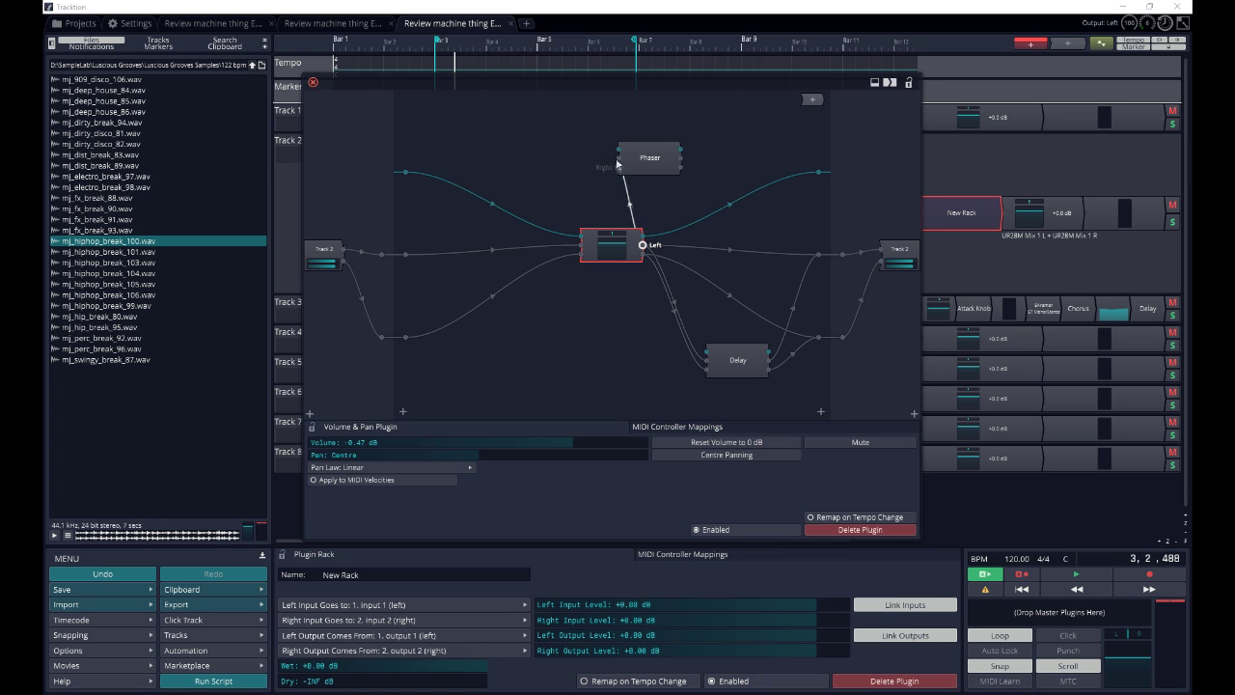
drag(618, 167, 692, 155)
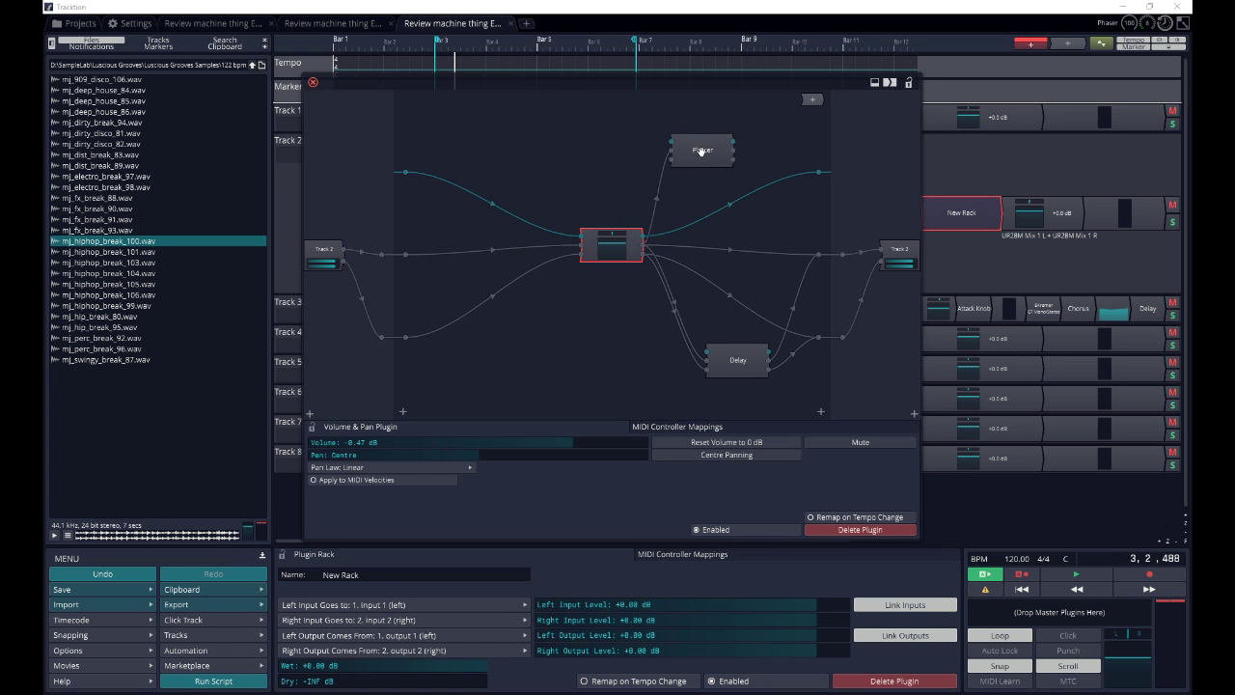
drag(641, 259, 672, 151)
drag(789, 221, 882, 249)
drag(815, 299, 707, 369)
drag(709, 152, 734, 183)
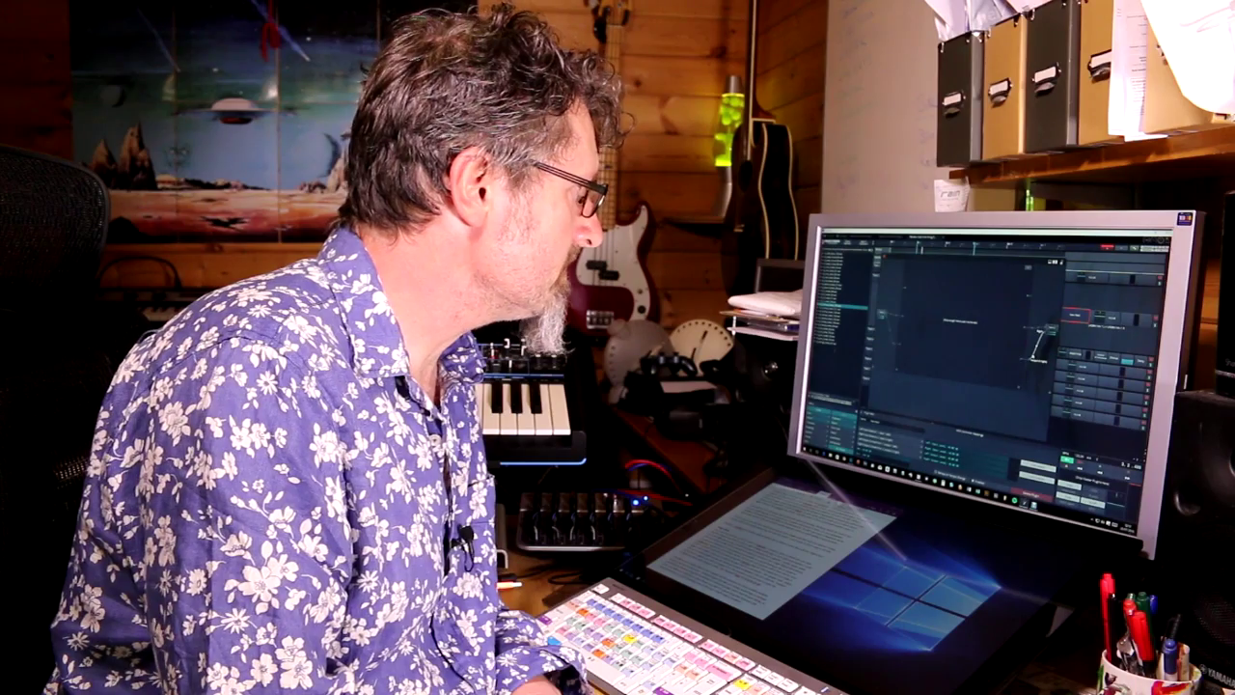
key(Delete)
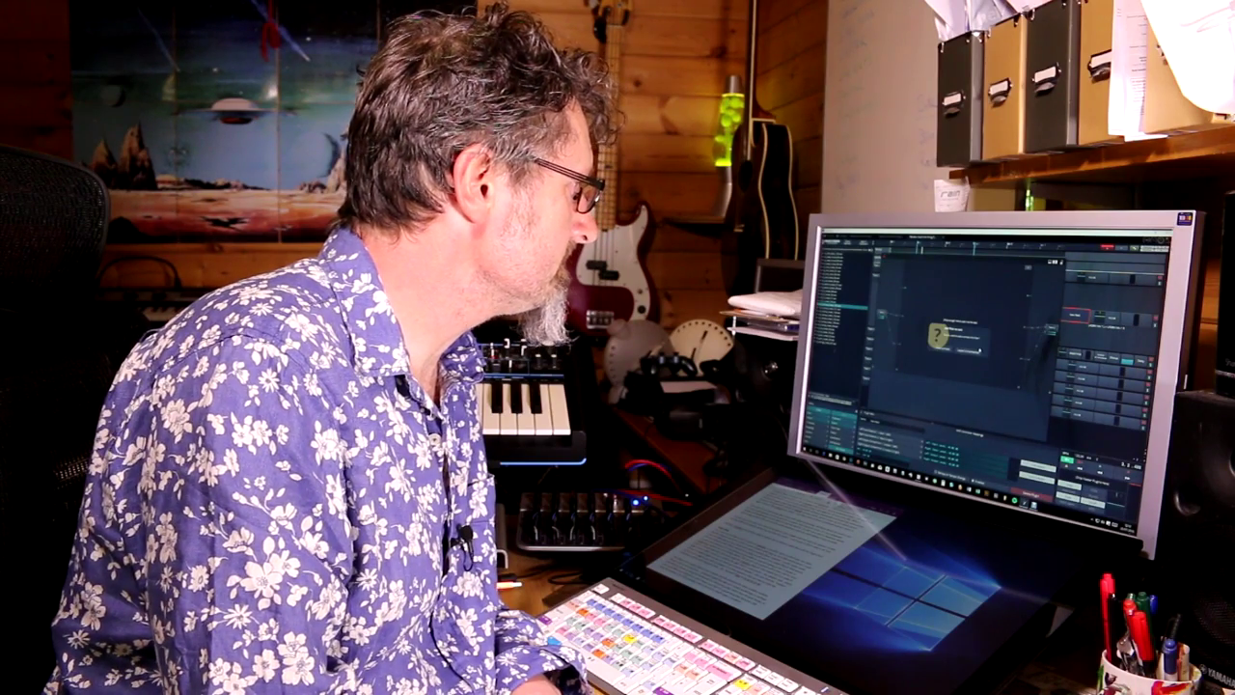
key(Return)
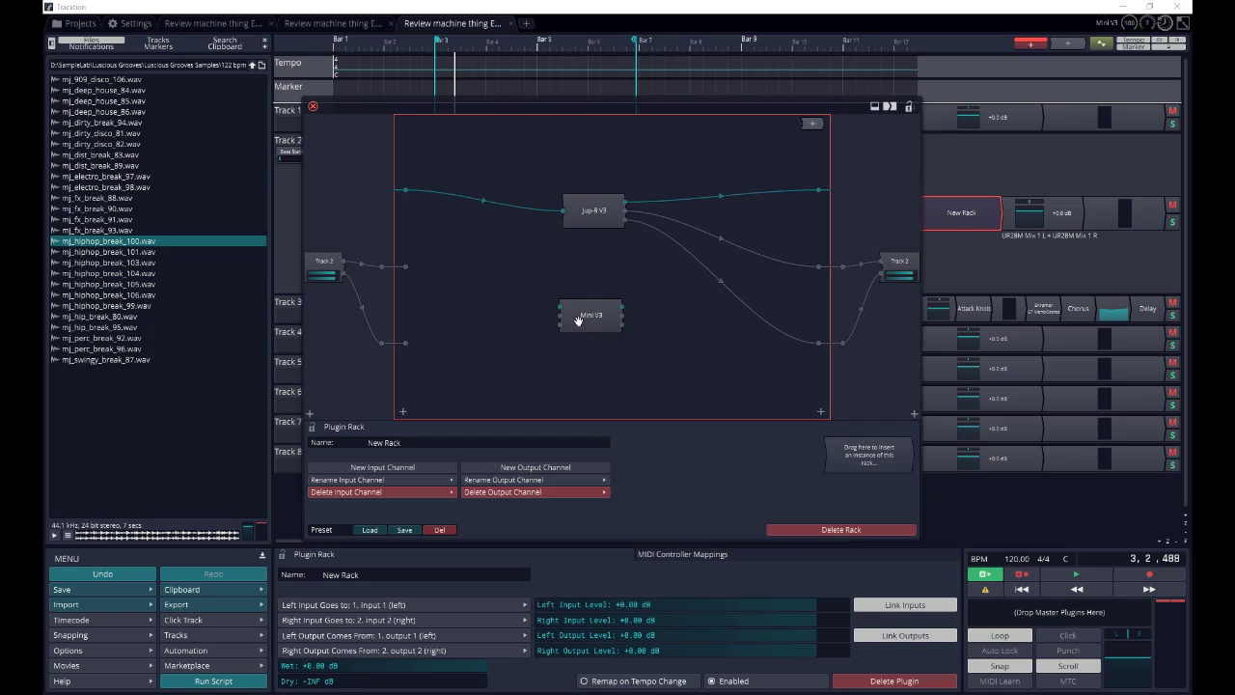
- Wire the rack's MIDI input to the Mini V3 and its audio outputs to the rack outputs, and view the Mini V3's interface
drag(405, 190, 586, 308)
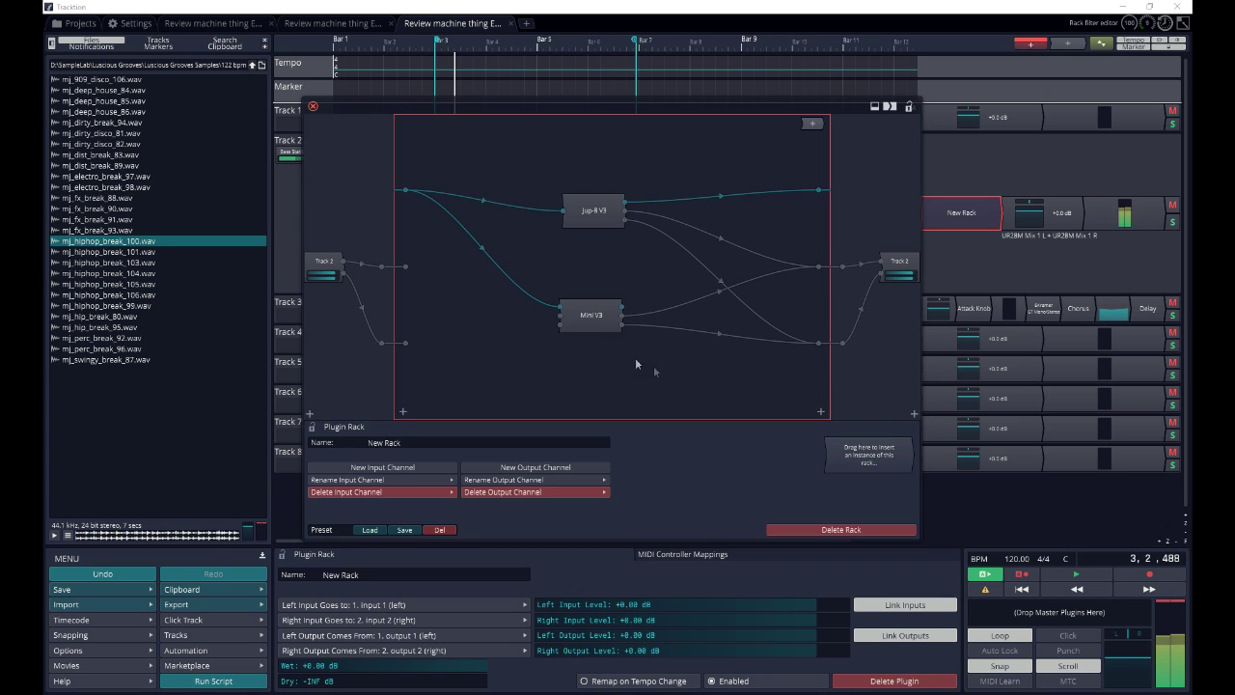
double_click(596, 321)
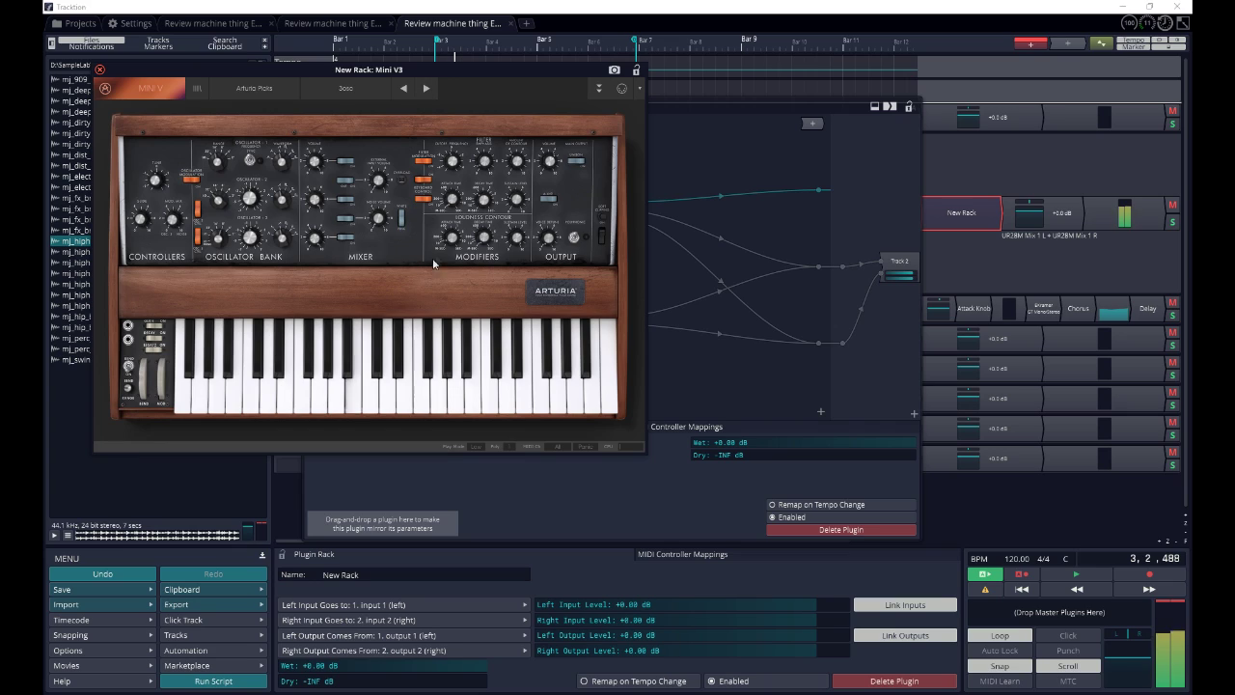
click(100, 70)
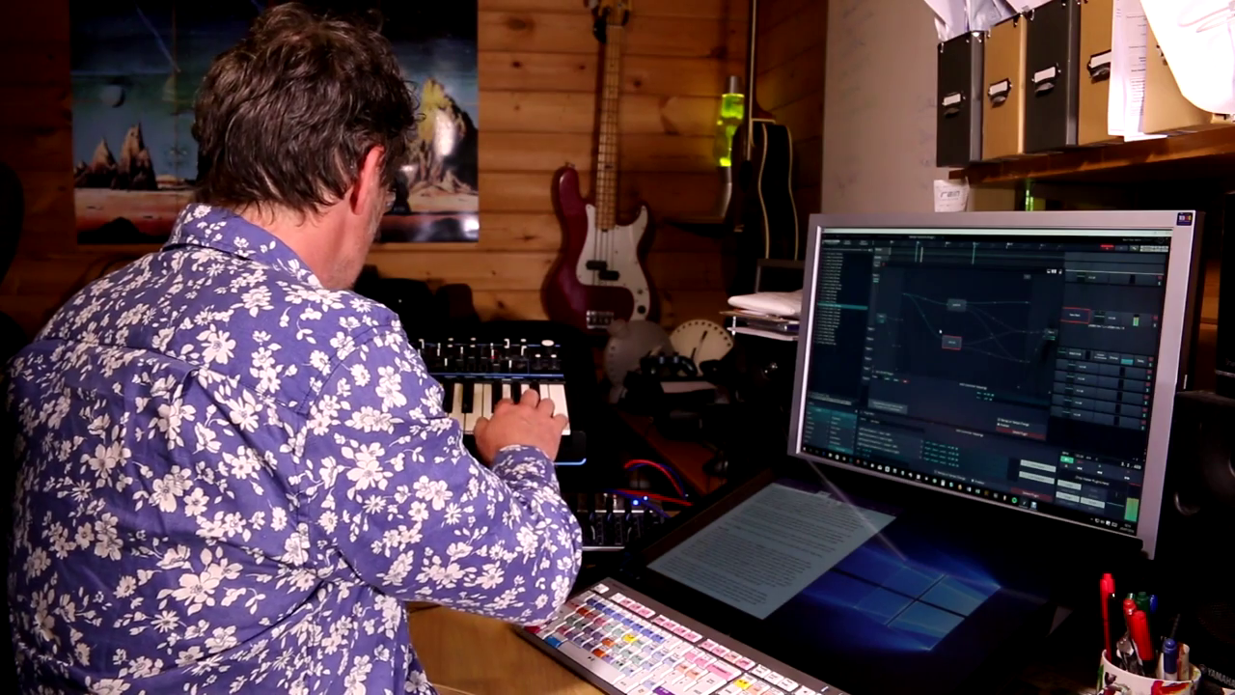
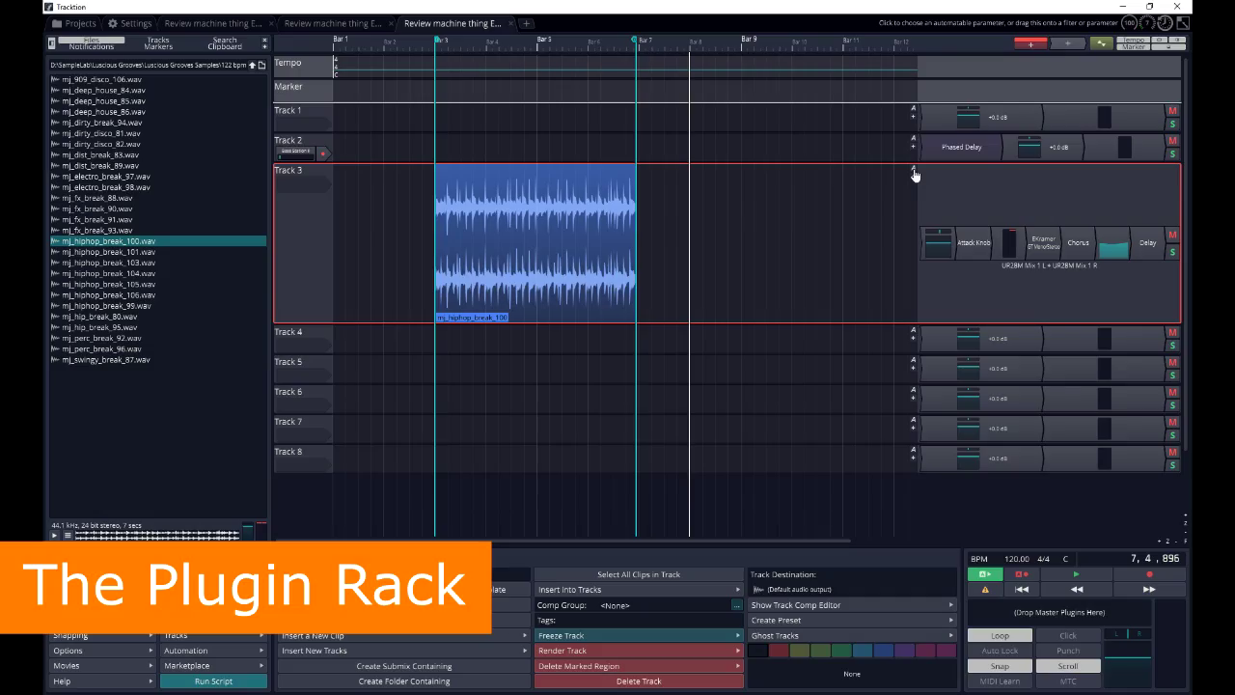
- Show the Volume & Pan plugin's Volume automation curve on Track 3
click(913, 171)
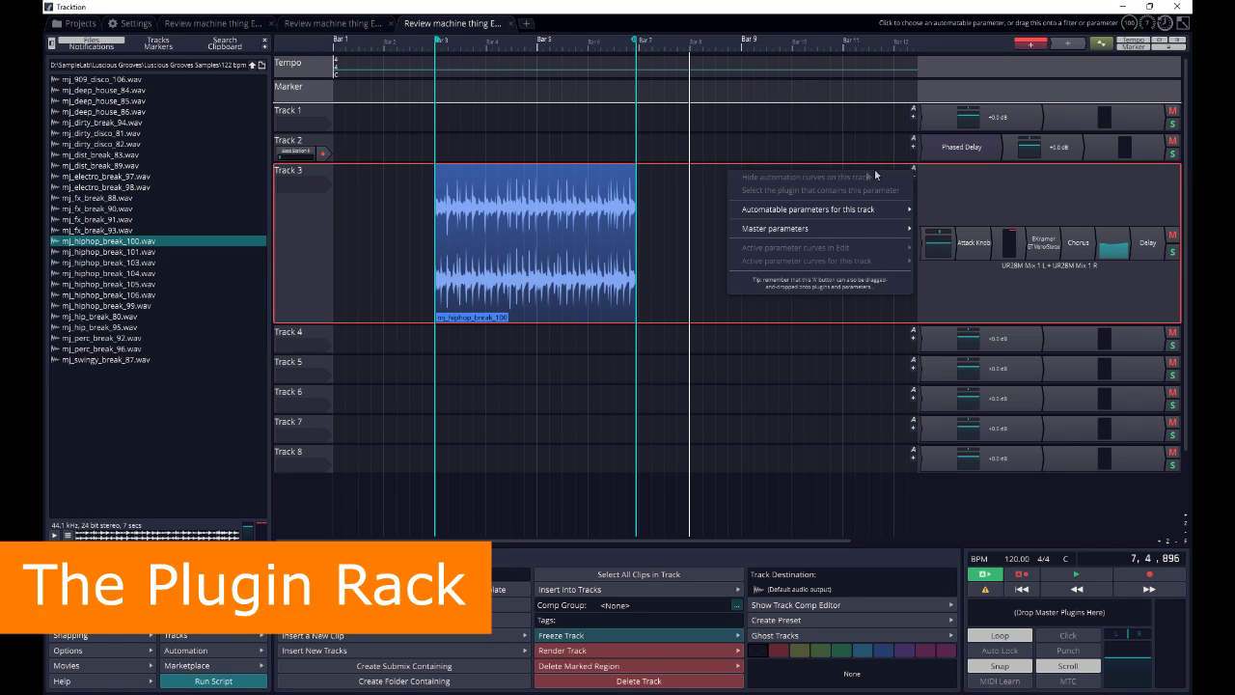
mouse_move(819, 209)
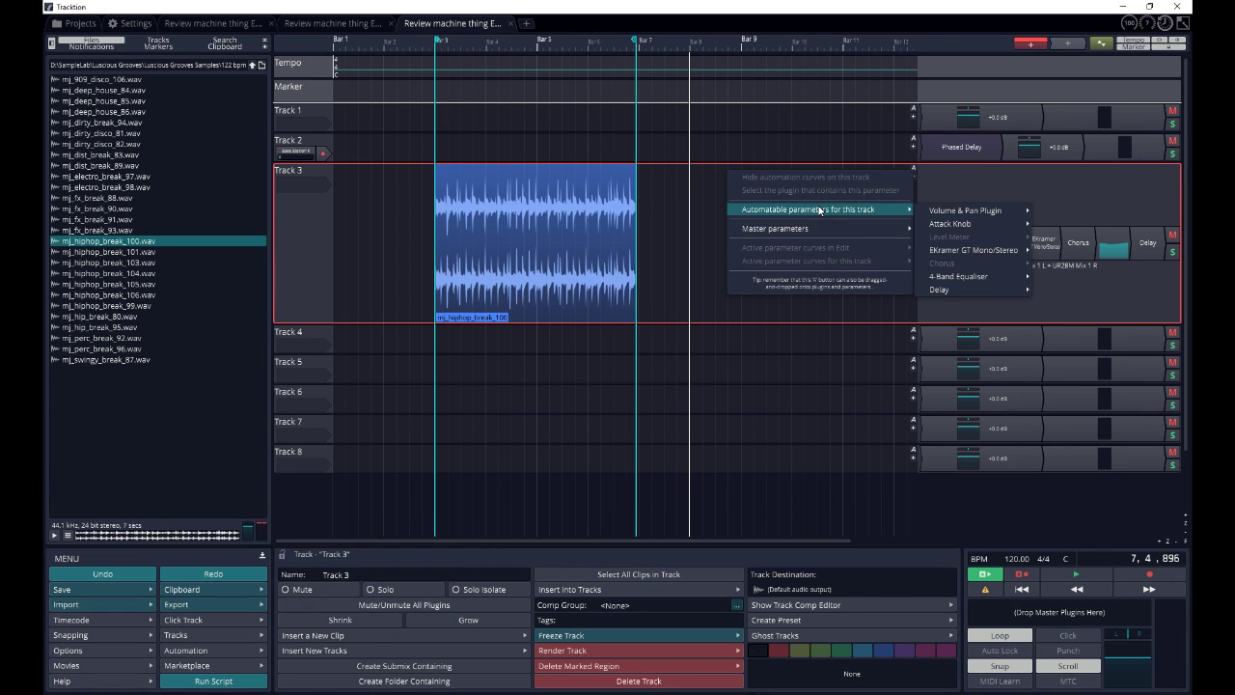
click(1059, 212)
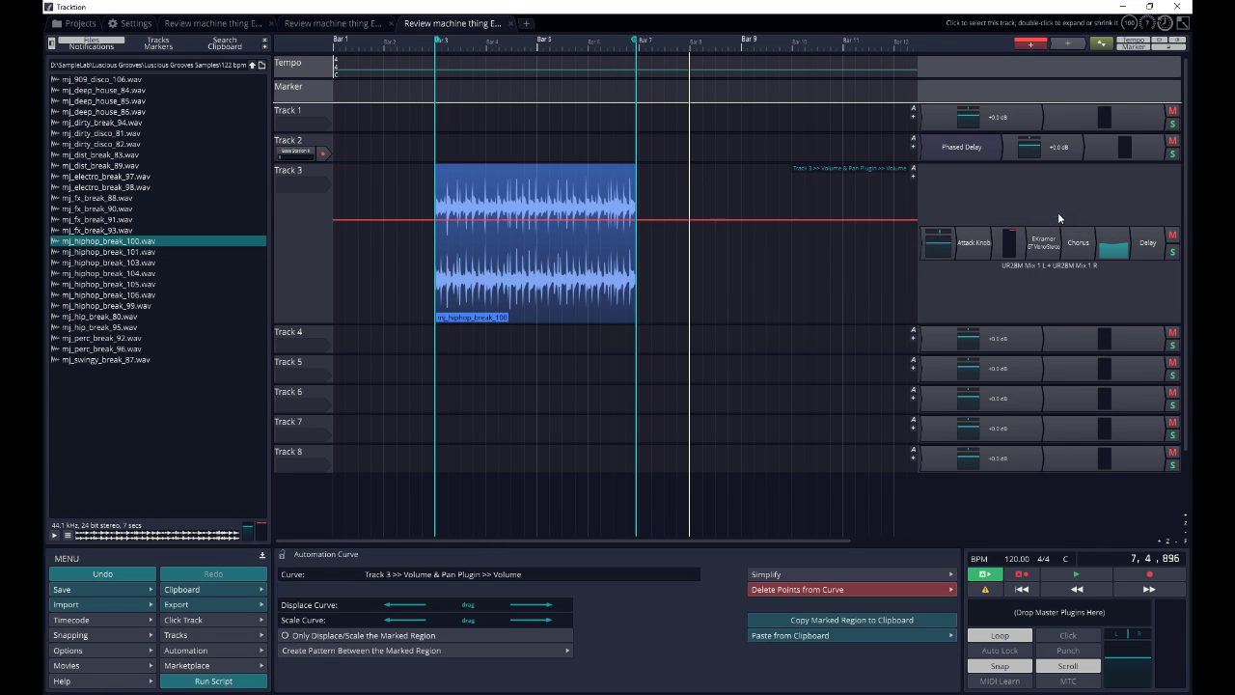
- Add two points to Track 3's volume curve, just after bar 4 and near bar 6, with the second one lower
drag(498, 223, 497, 214)
double_click(498, 214)
click(580, 211)
drag(587, 212, 588, 240)
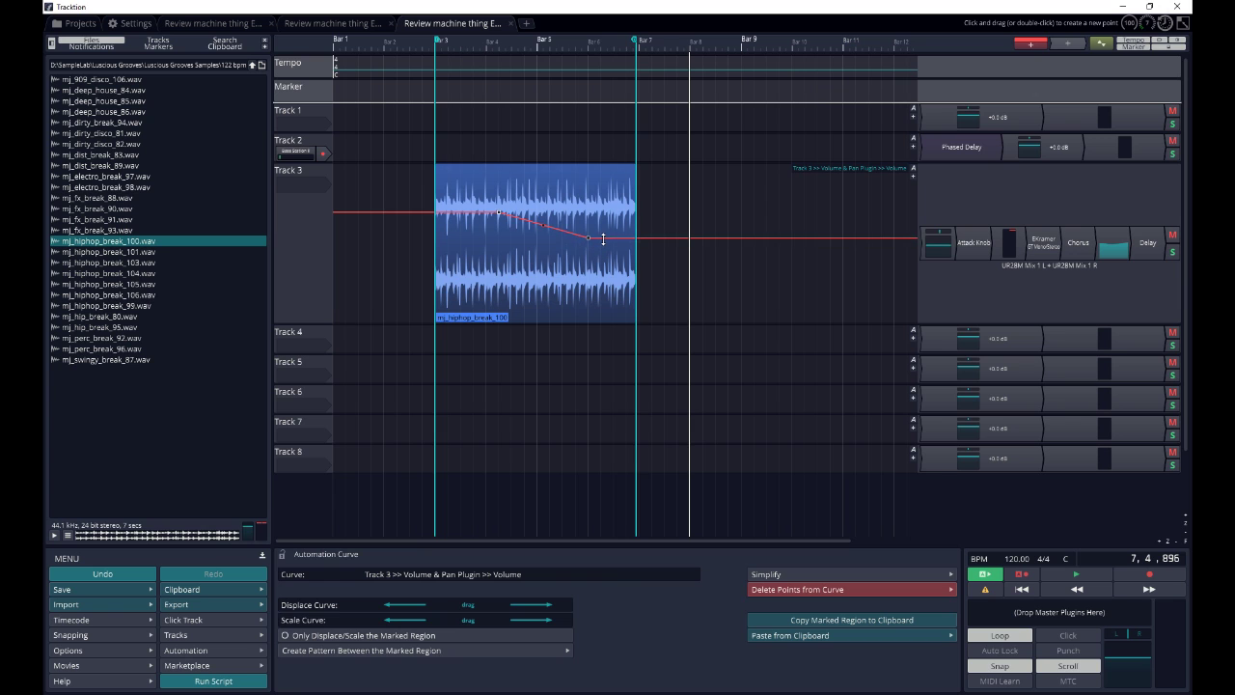
- Add an automation track below Track 3 for the Volume & Pan plugin's Volume and make it much taller
click(913, 175)
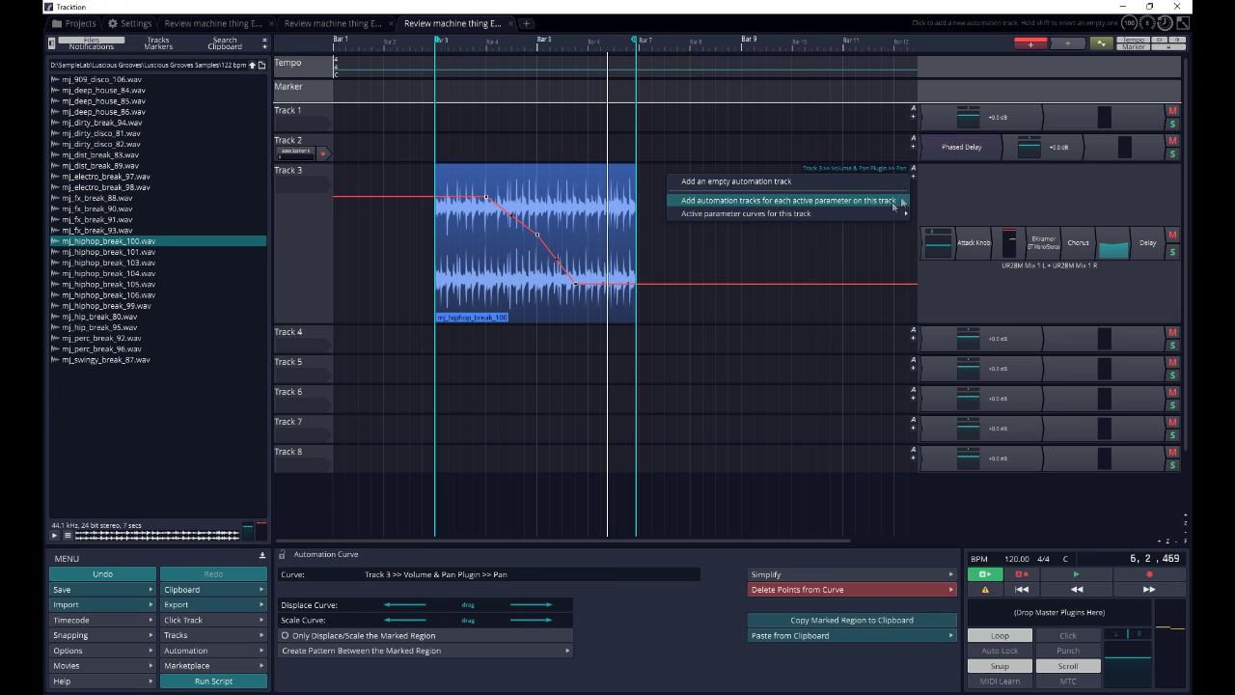
click(835, 179)
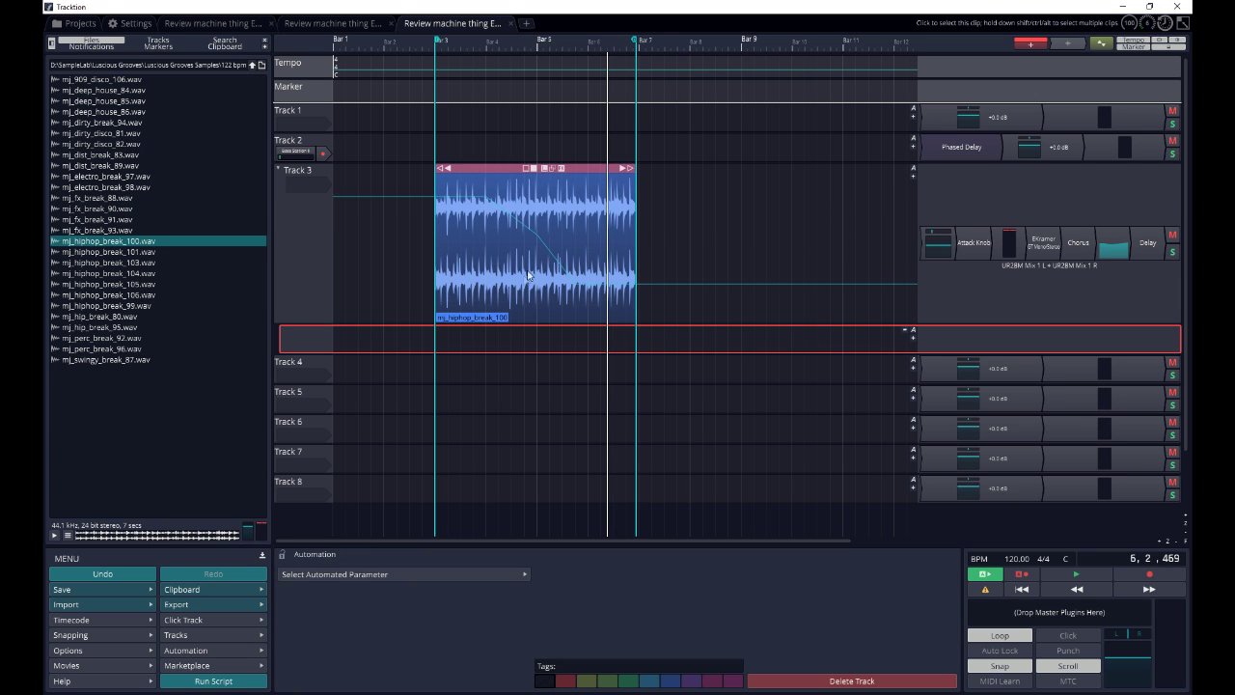
click(914, 335)
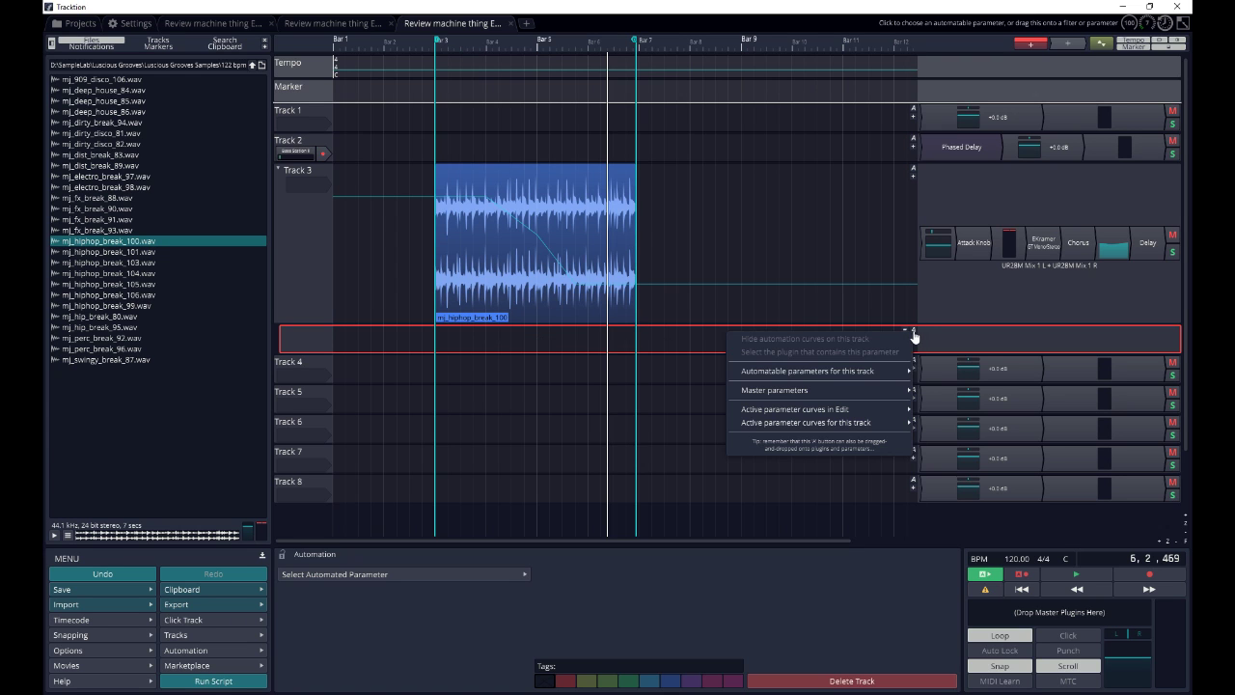
mouse_move(890, 374)
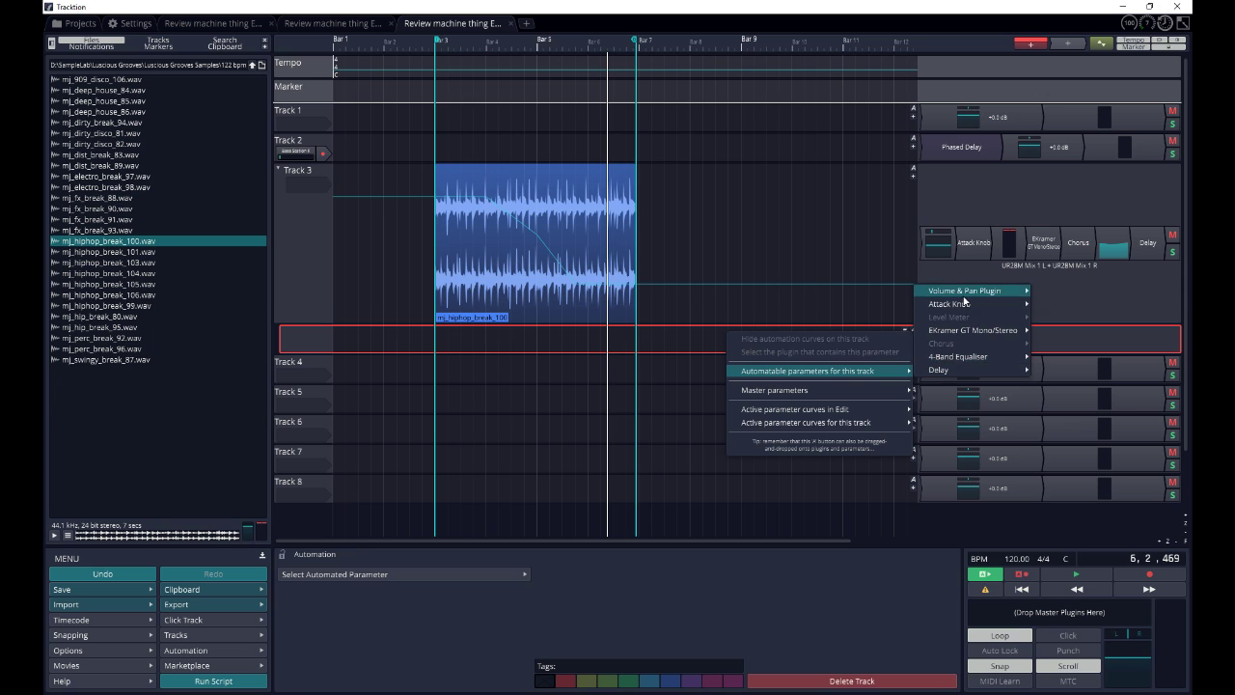
click(1058, 291)
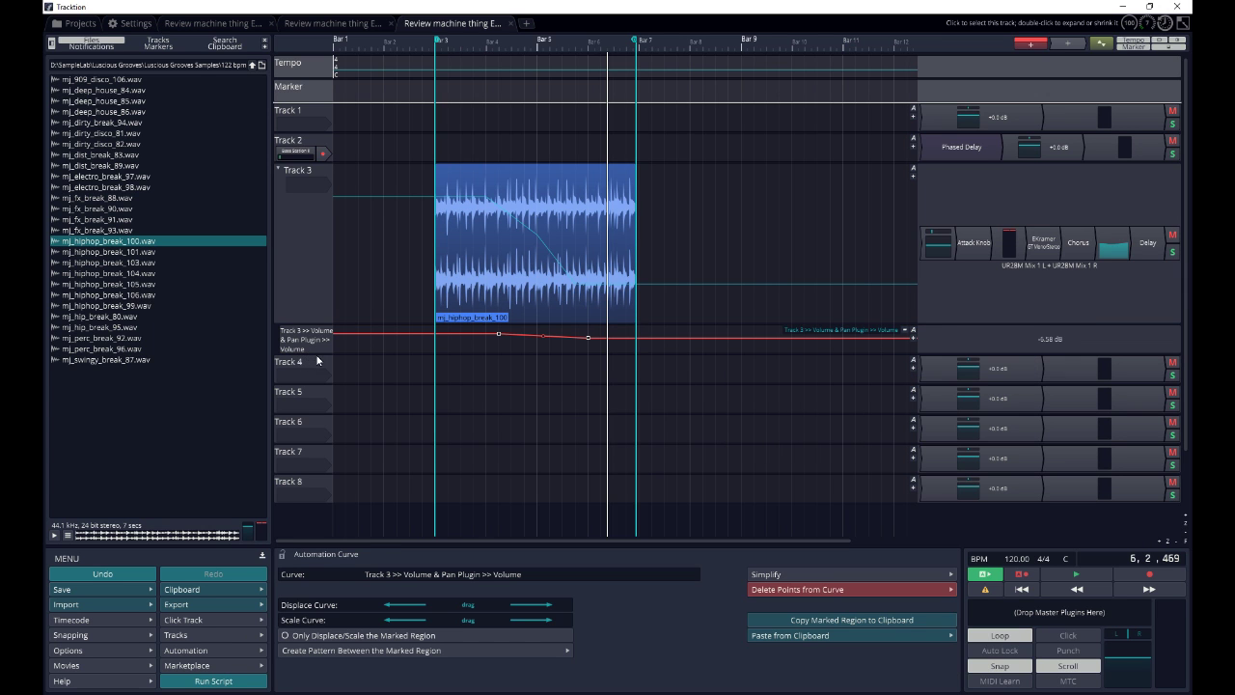
drag(315, 354, 331, 487)
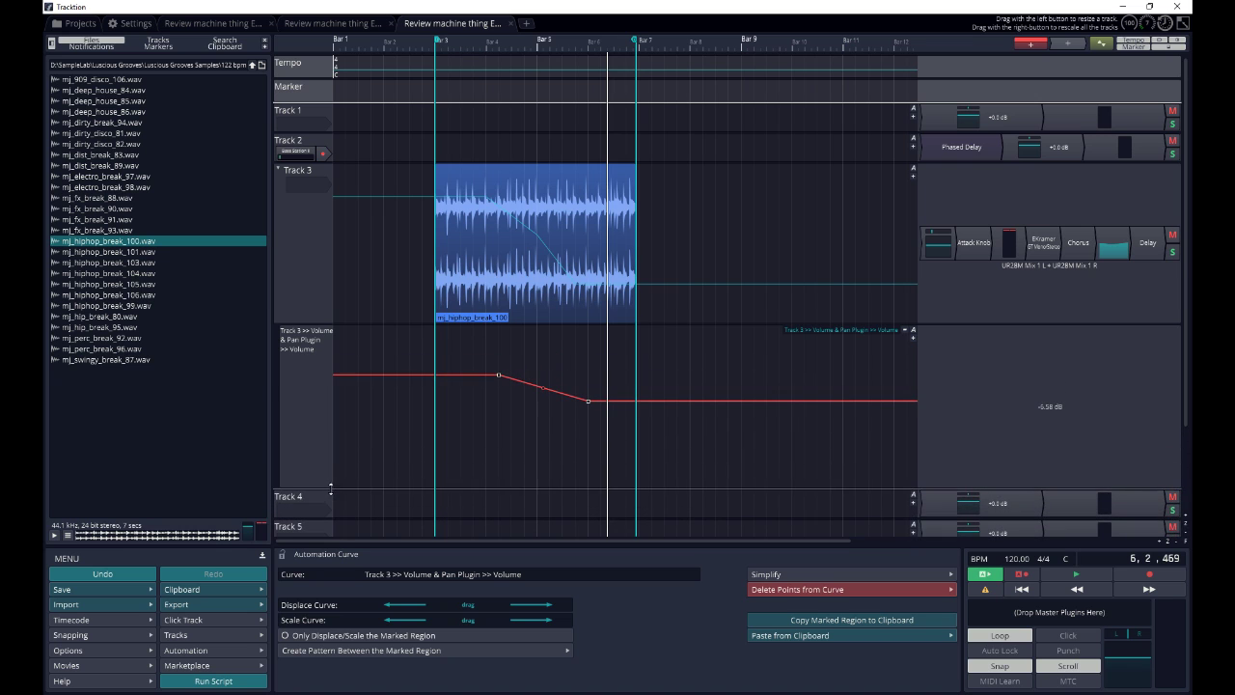
- Add a second automation track under the volume one and assign the Volume & Pan plugin's Pan parameter to it
click(912, 337)
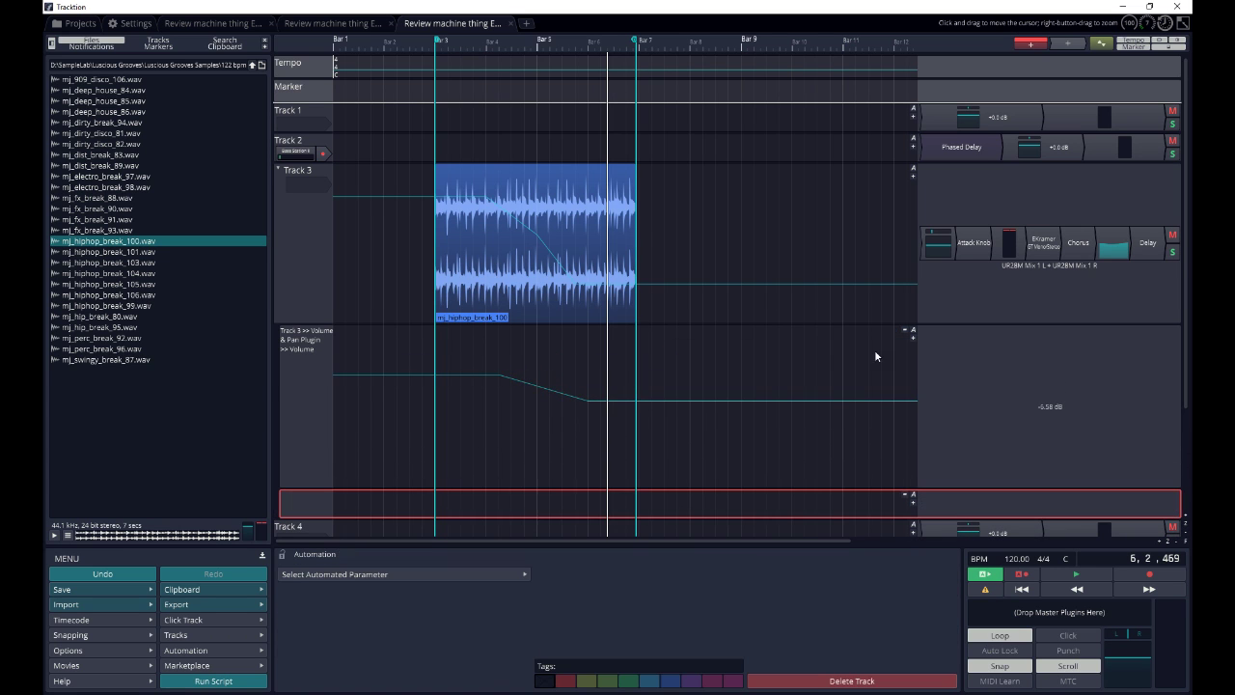
click(914, 498)
mouse_move(867, 409)
mouse_move(977, 331)
click(1056, 345)
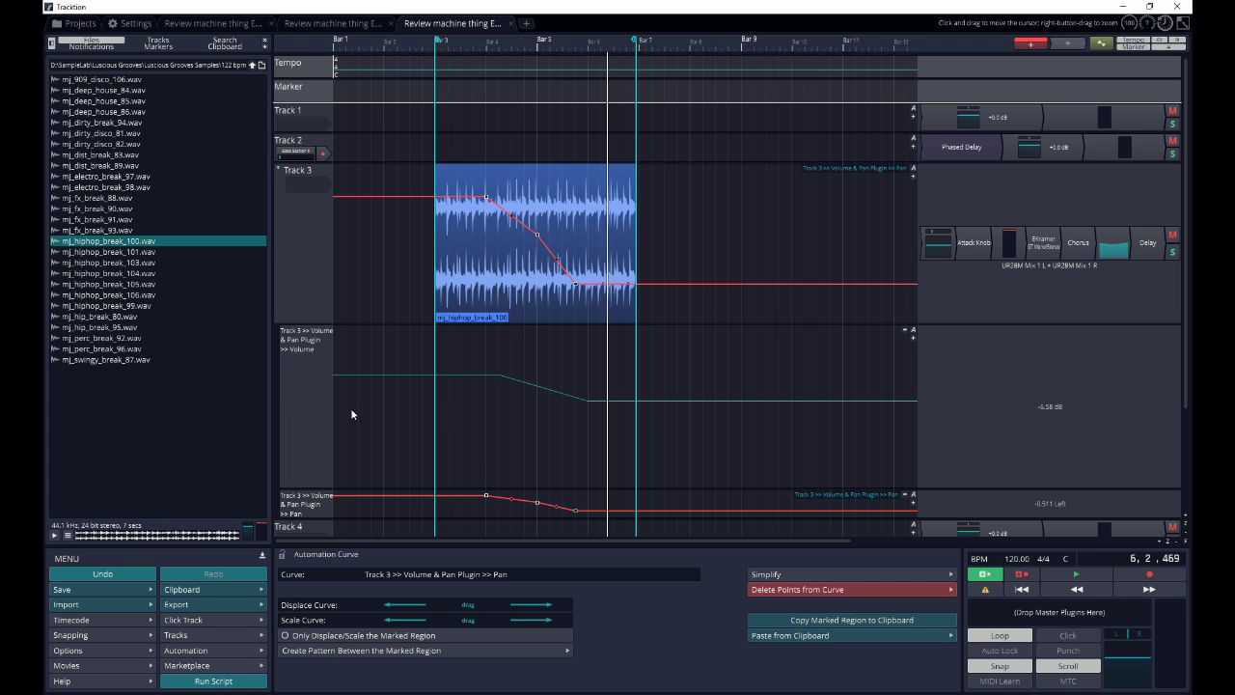
- Move the pan curve's bar 4 point on Track 3 earlier, to about midway between bars 3 and 4
scroll(351, 414, up, 5)
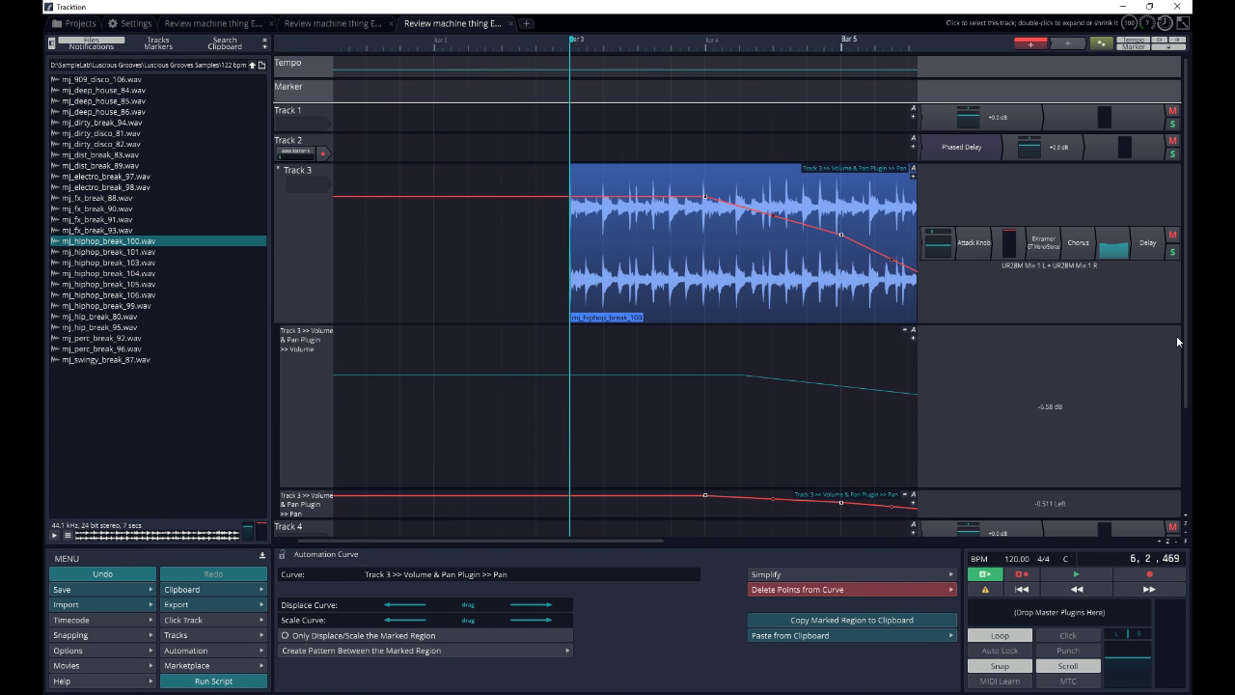
scroll(1184, 329, down, 3)
scroll(1185, 328, up, 3)
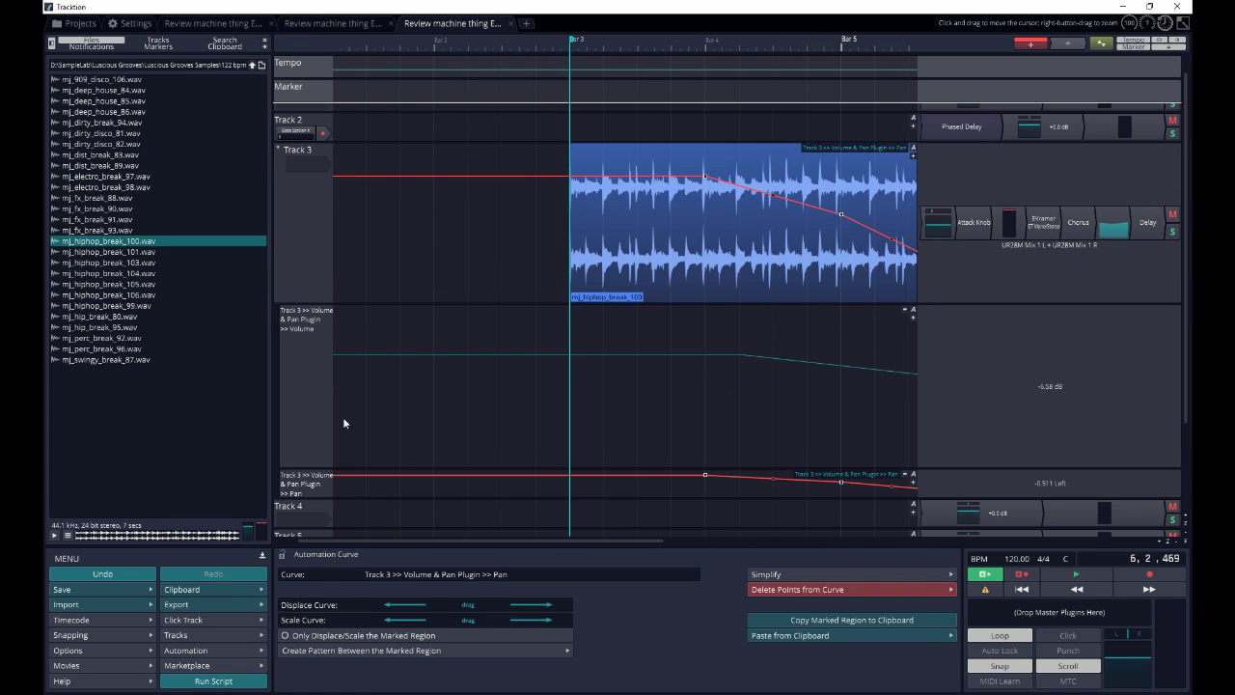
drag(705, 177, 655, 181)
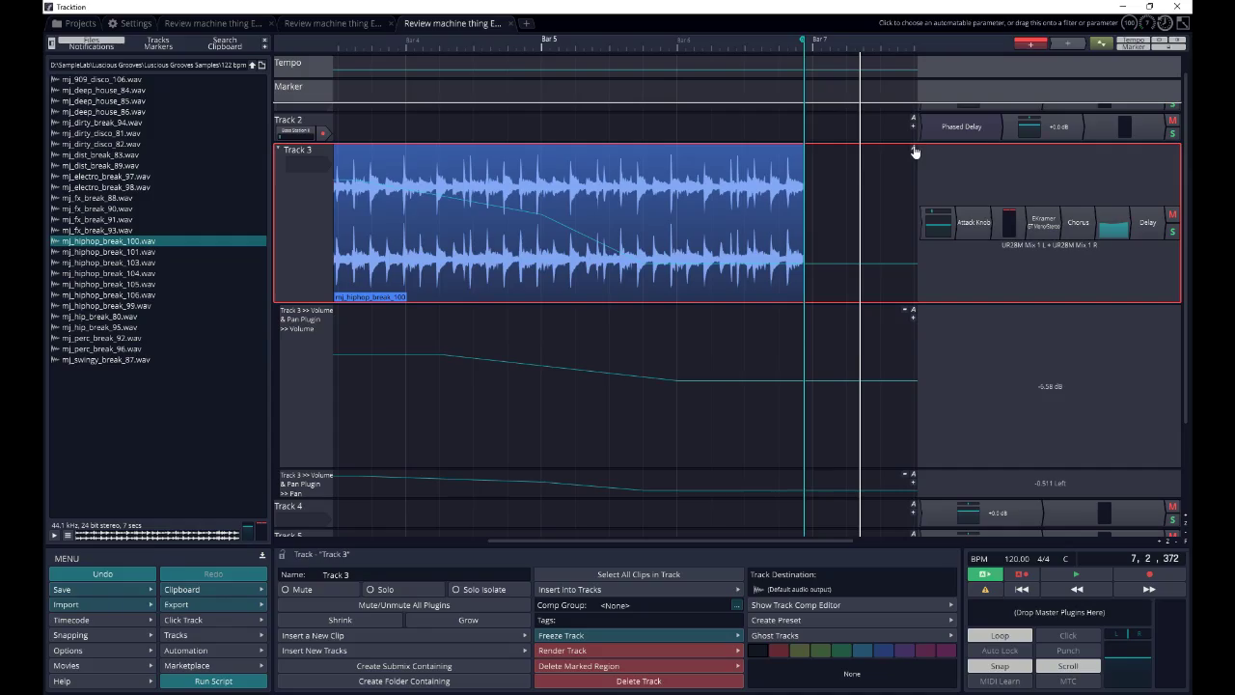
- Show the Attack Knob plugin's Attack Knob parameter as the automation curve on Track 3
drag(919, 173, 936, 214)
drag(977, 225, 977, 226)
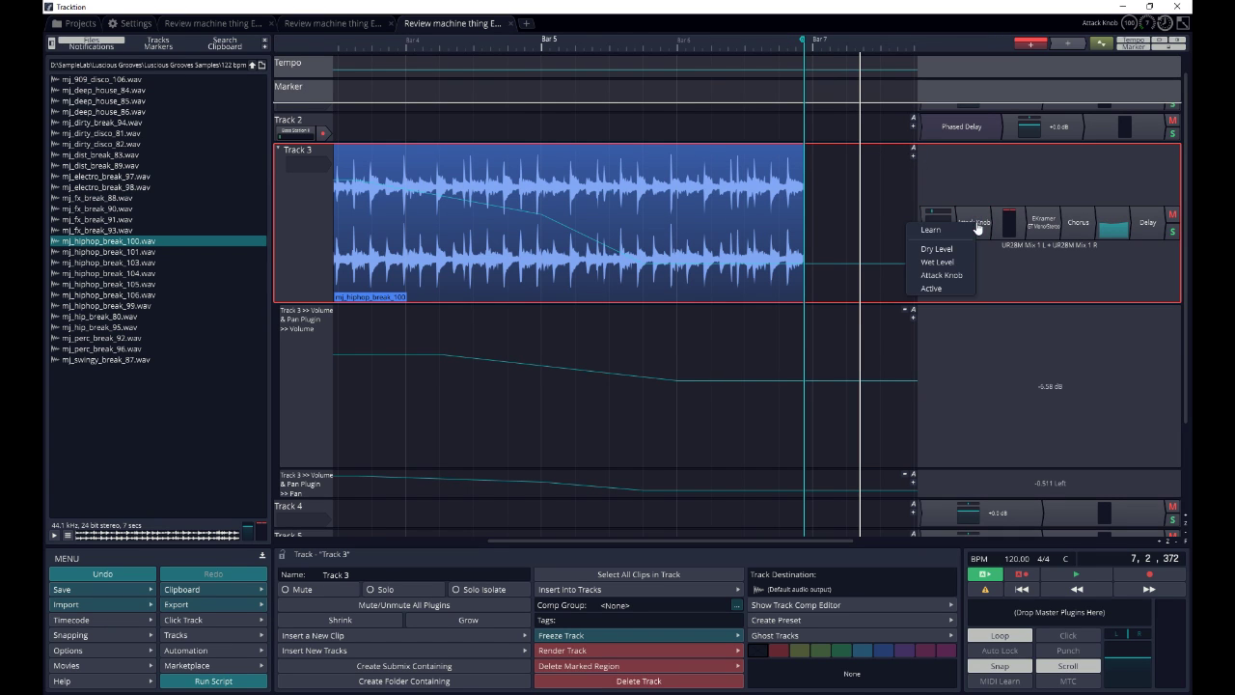
click(942, 275)
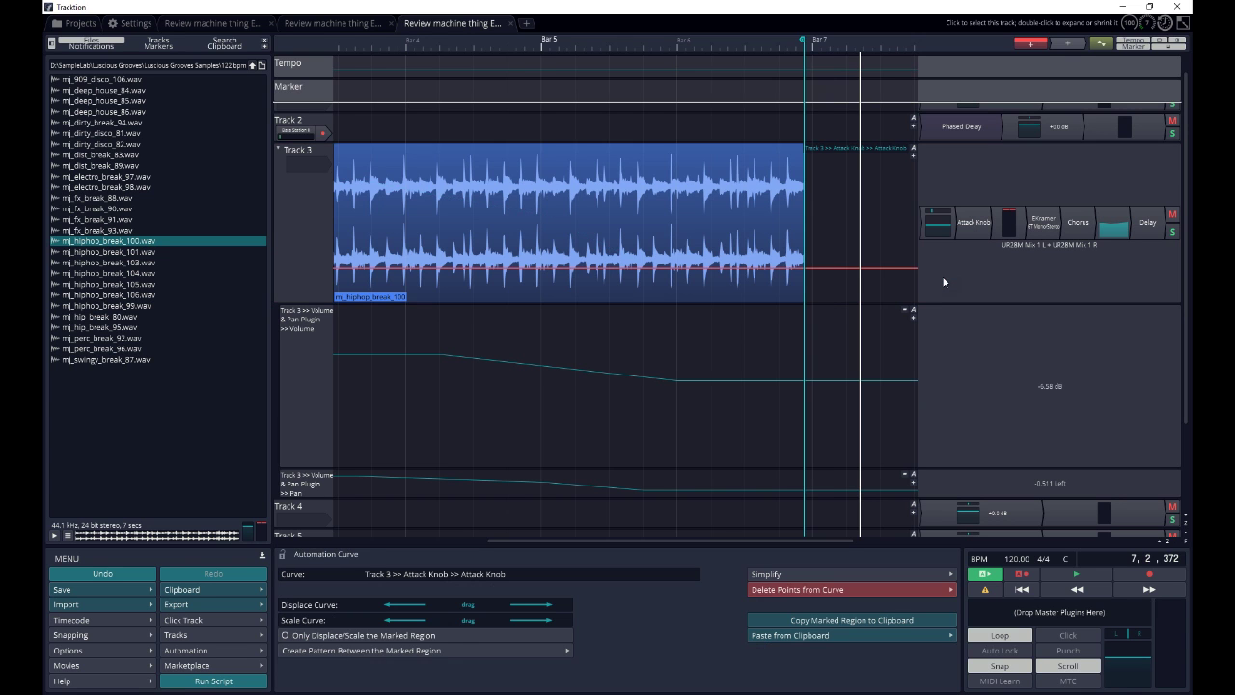
- Shape the Attack Knob curve with points at 4,2,000 (0.214), before bar 5 (0.771), low at 5,3,000 and at 6,2,240 (0.639)
click(436, 268)
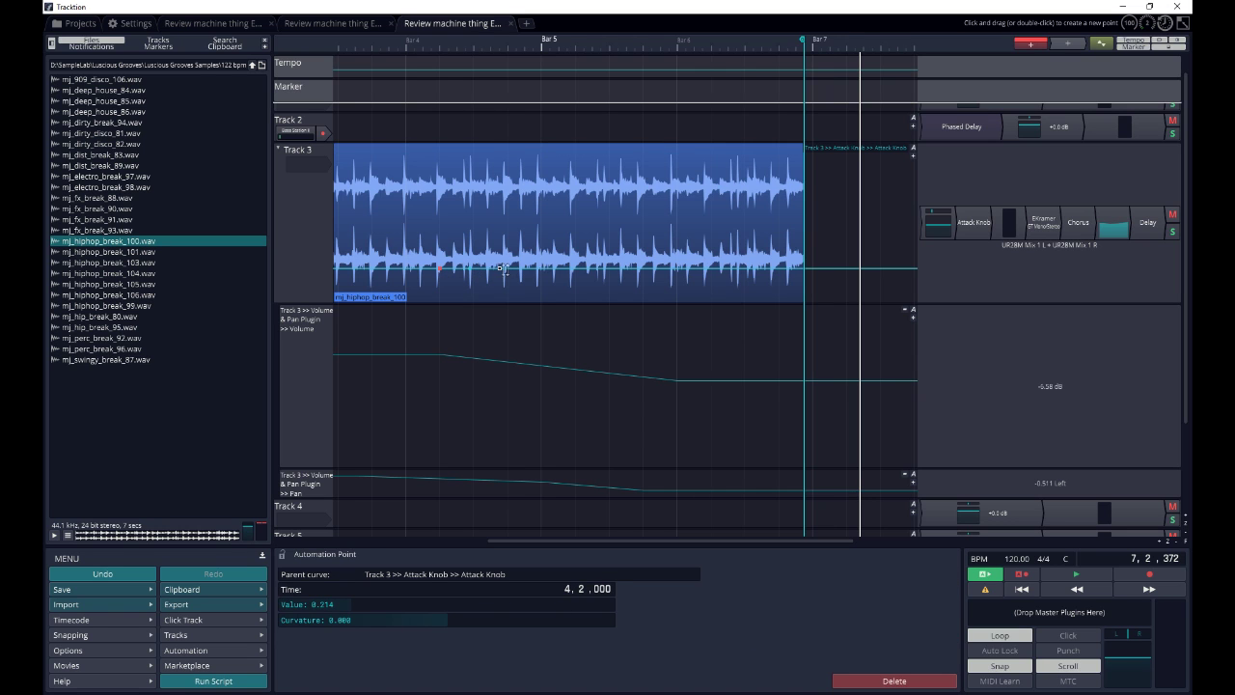
drag(502, 269, 500, 220)
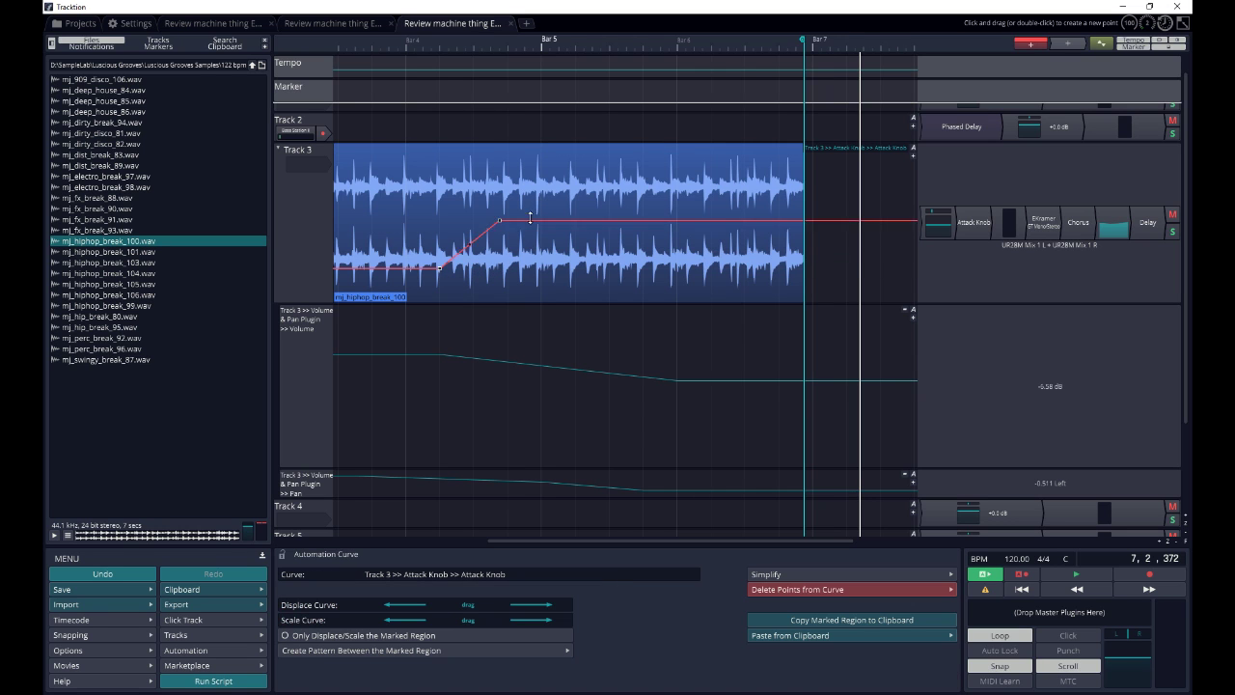
click(607, 181)
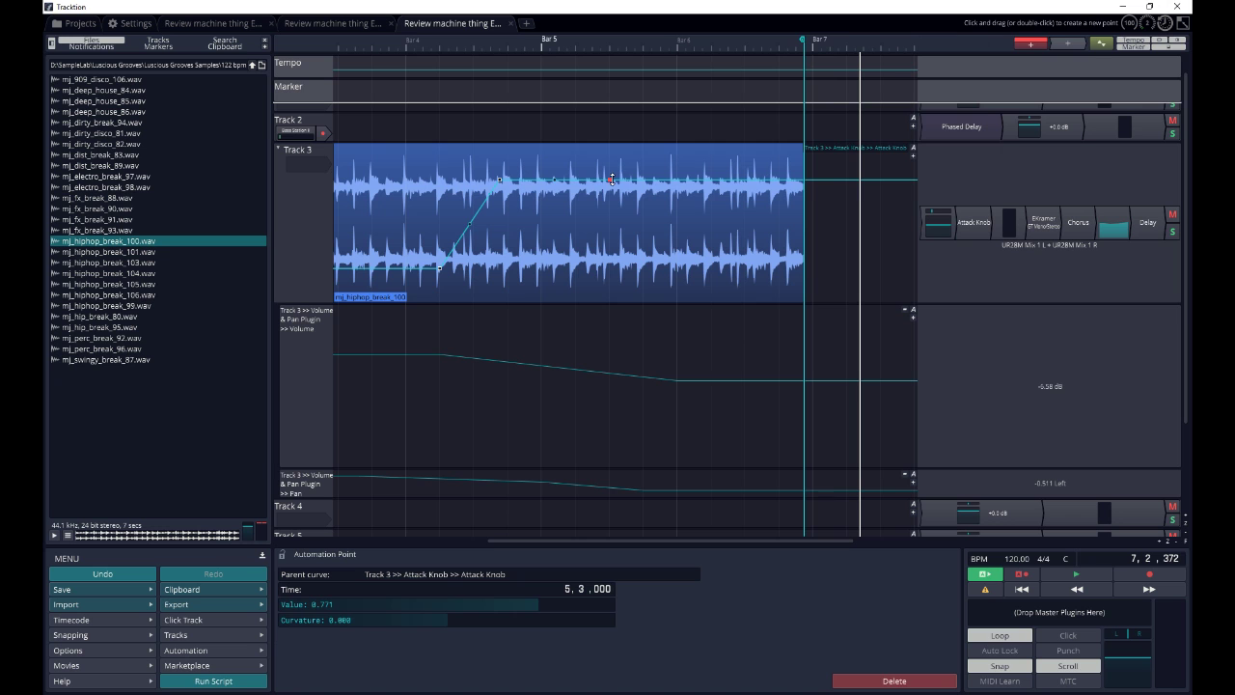
drag(612, 179, 610, 280)
click(719, 201)
- Play Track 3 with the Attack Knob plugin's window open to watch the automation move its knob, and stop playback
key(space)
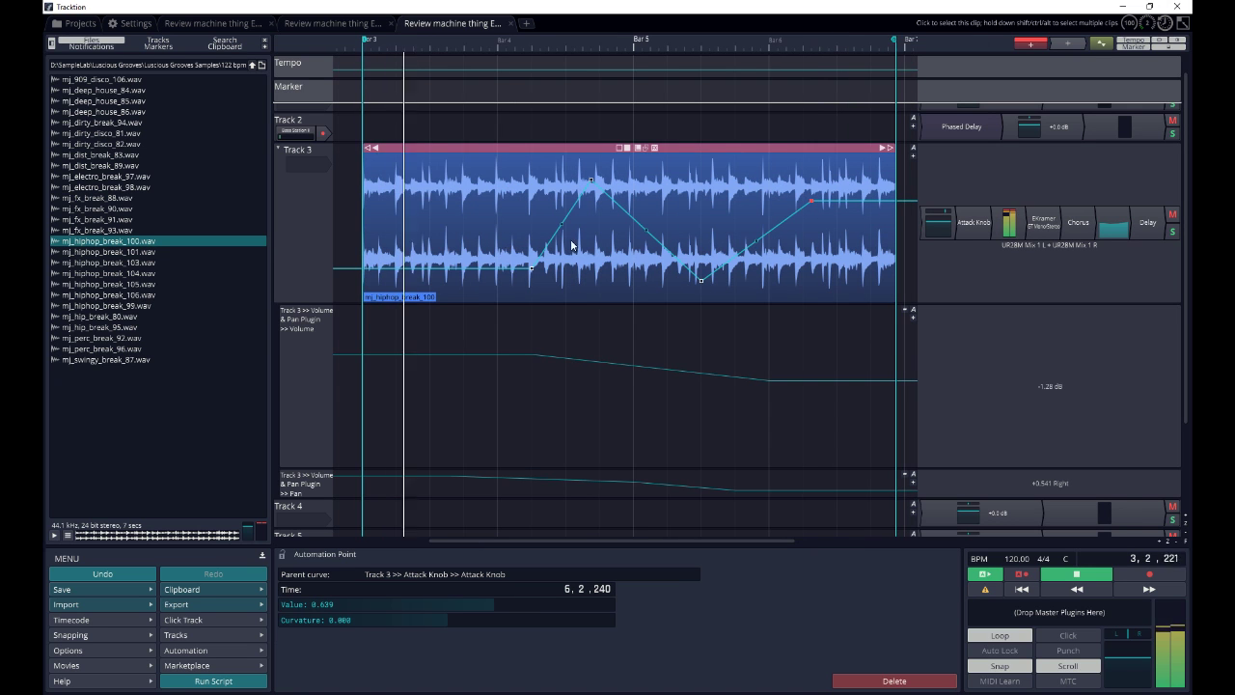
double_click(973, 225)
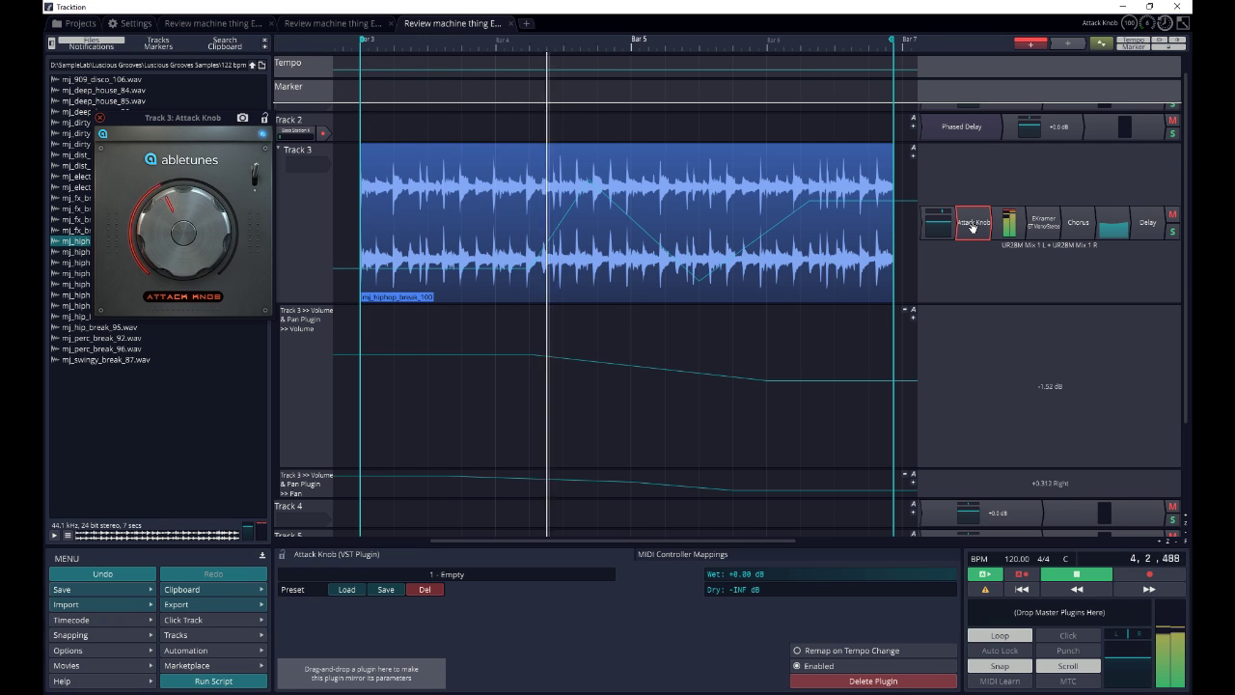
key(space)
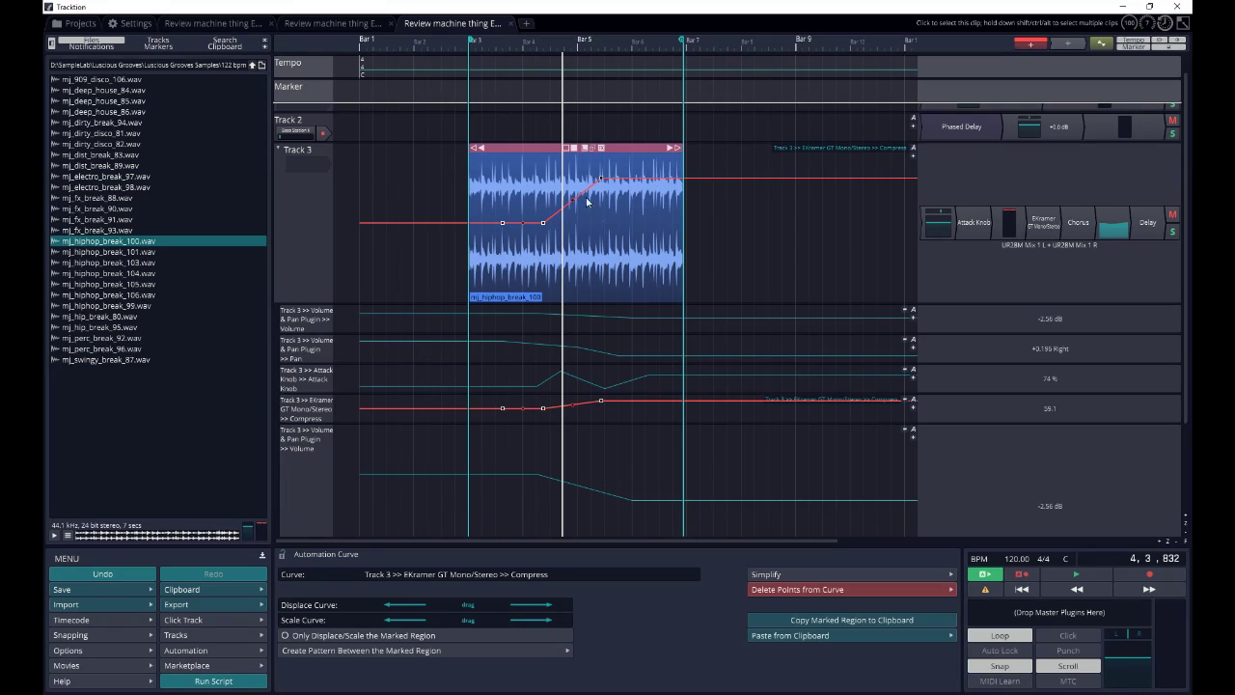
- Adjust Track 3's Compress automation curve and fill its marked region with a Sin pattern of 7 repetitions
double_click(573, 206)
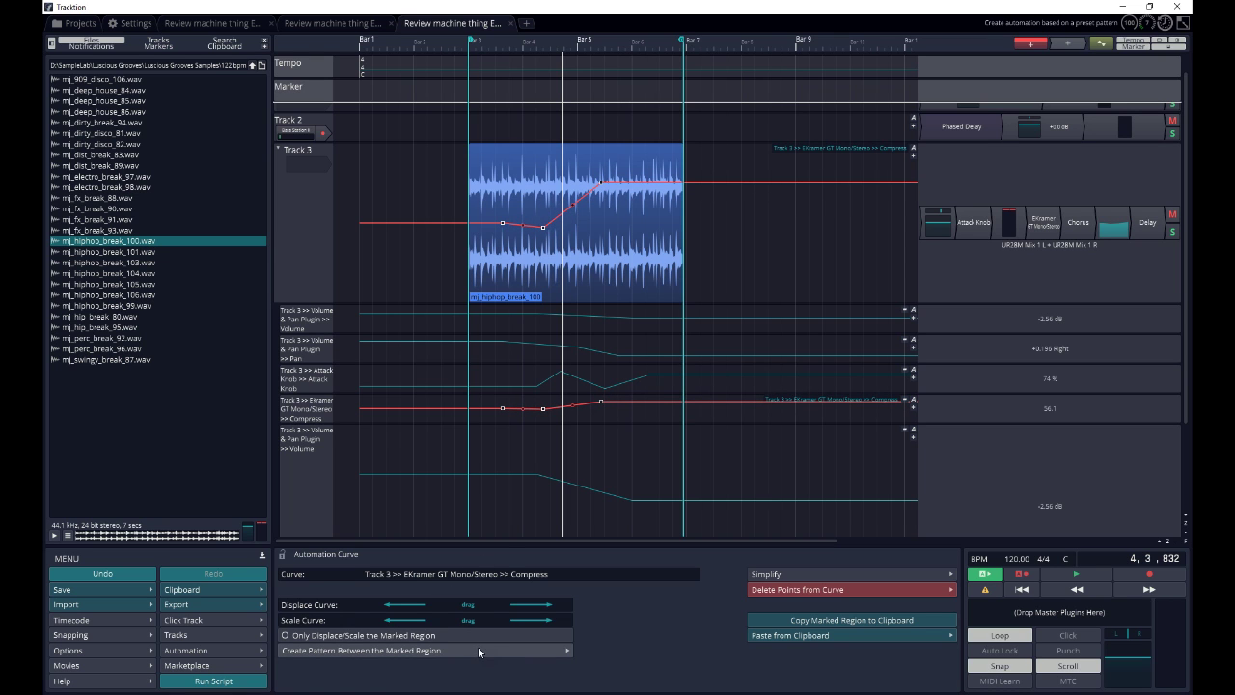
click(385, 650)
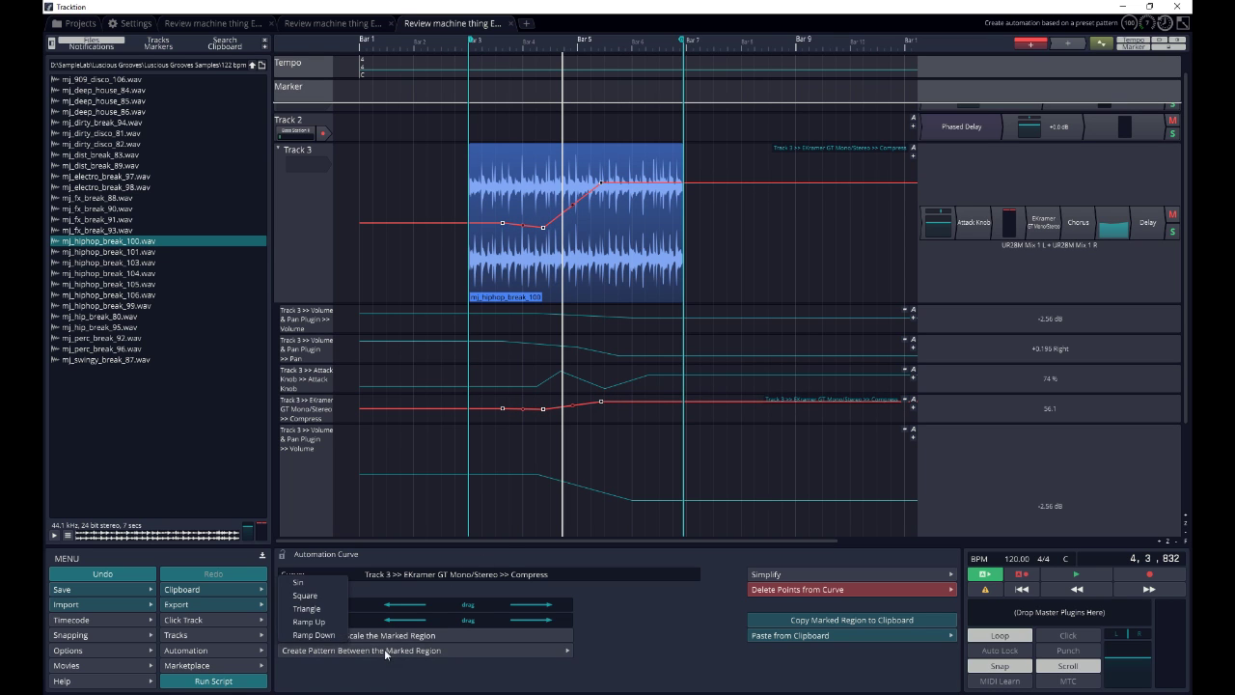
click(313, 596)
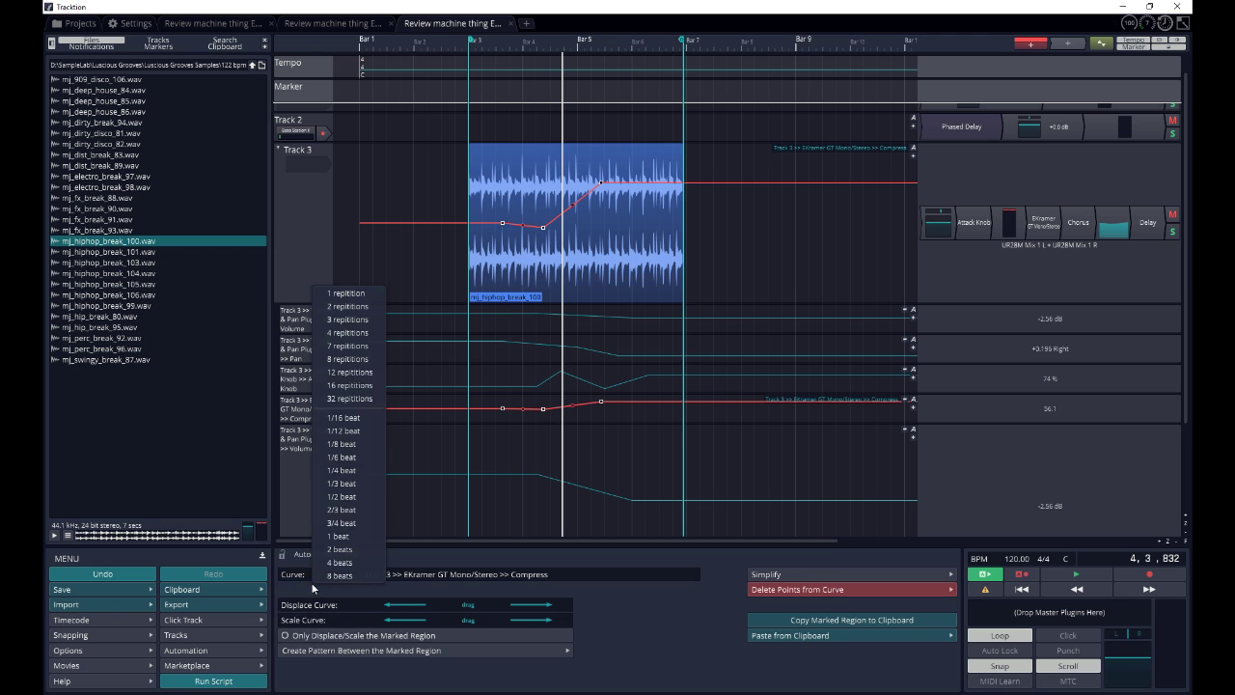
click(347, 346)
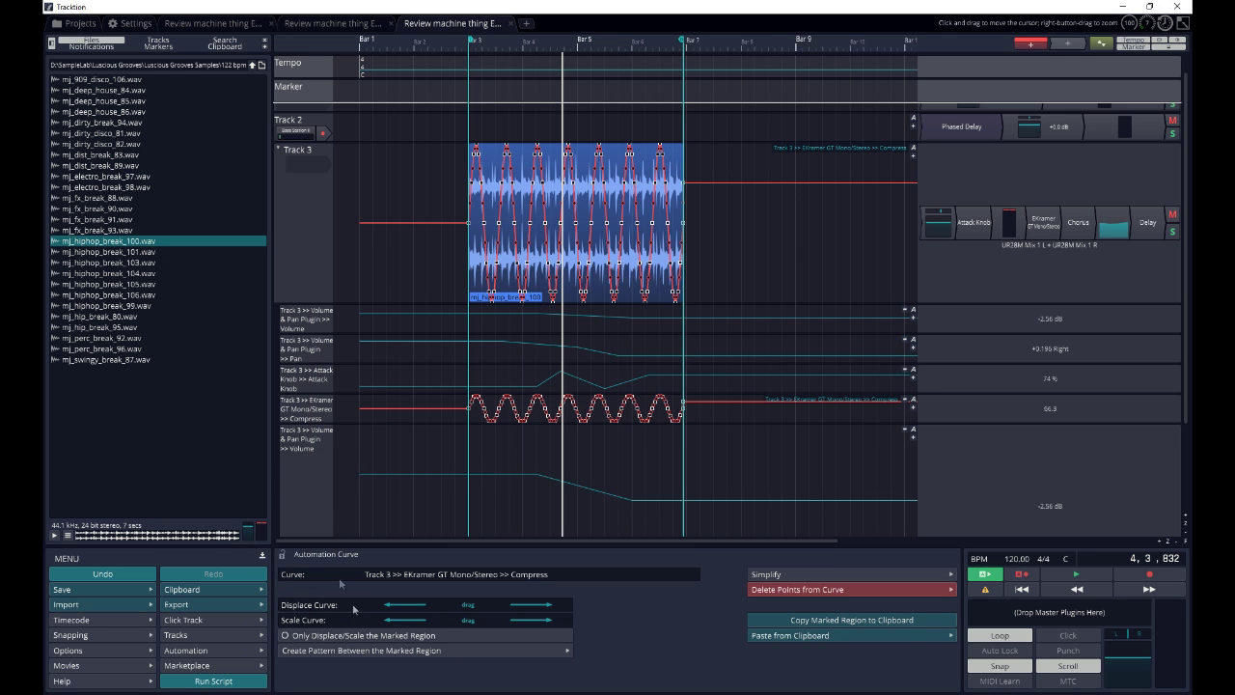
- Fill the marked region of Track 3's Compress curve with a Ramp Up pattern at a very short beat interval
click(331, 652)
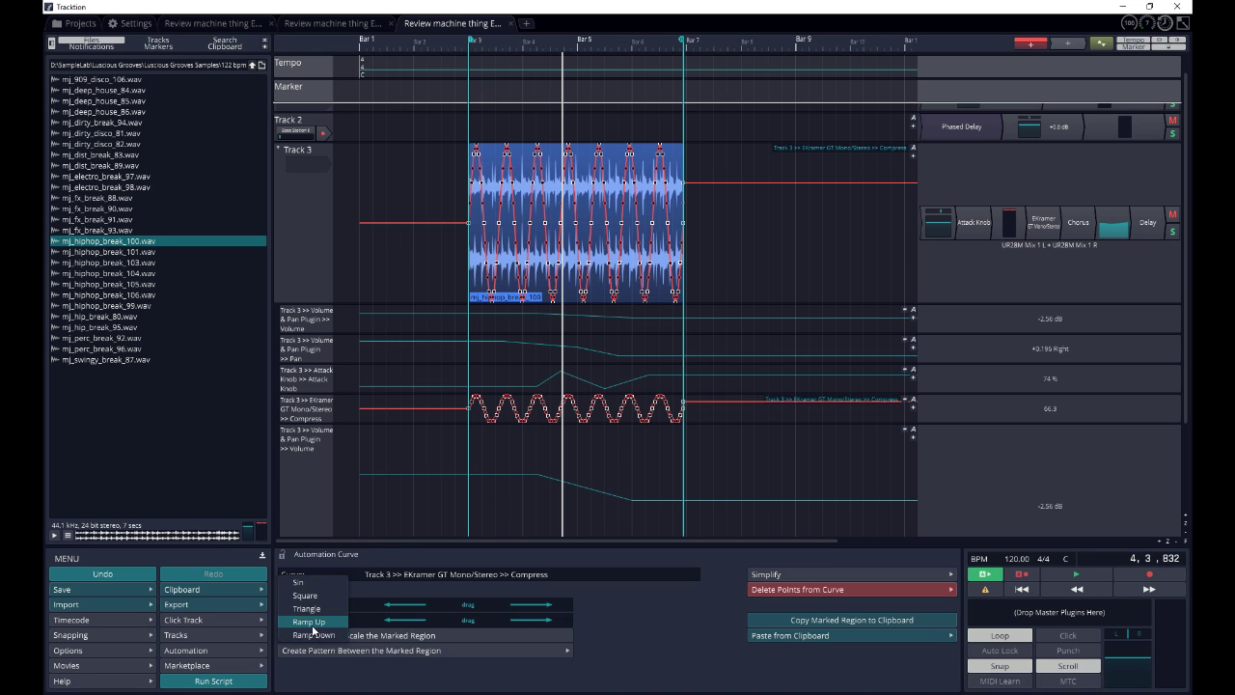
click(312, 624)
click(342, 473)
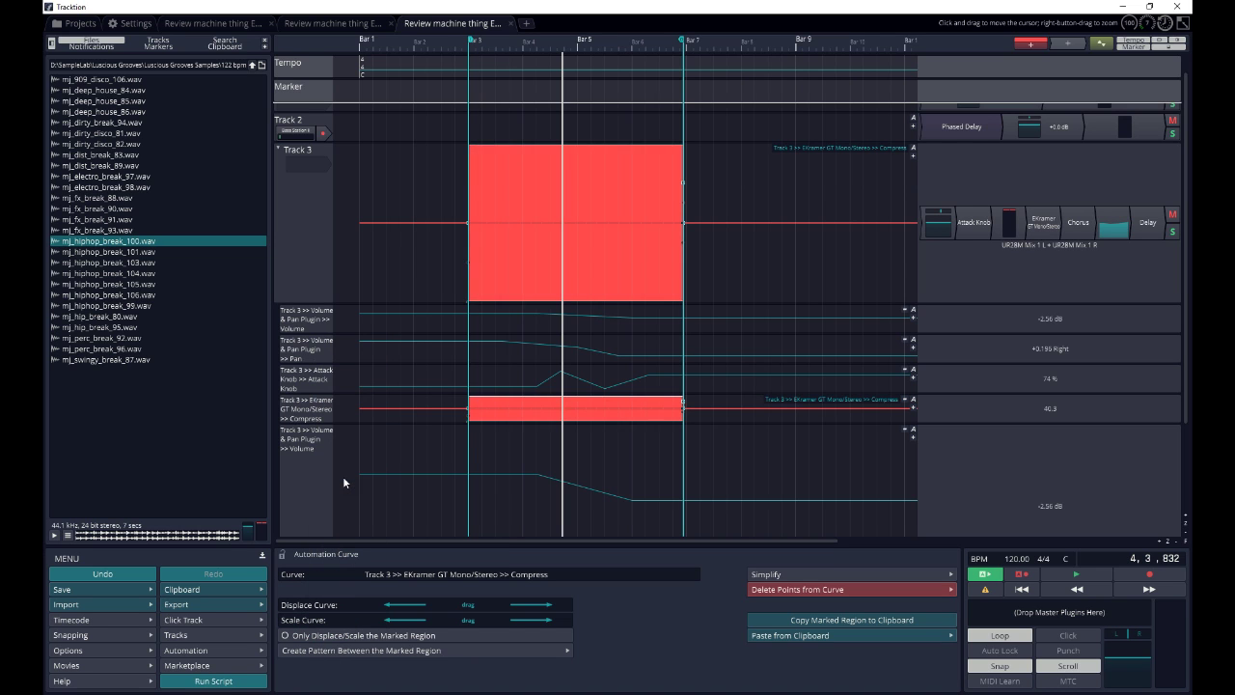
- Create a Ramp Down pattern repeating every 2 beats in the marked region of Track 3's Compress curve
click(331, 651)
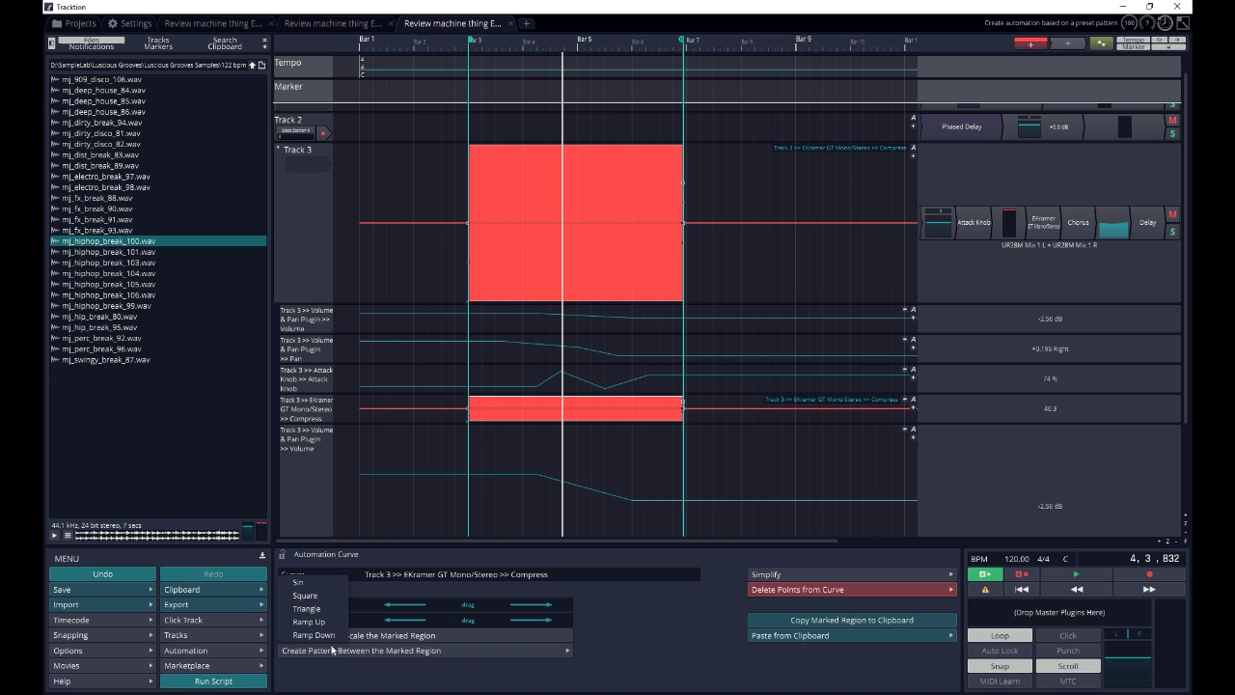
click(315, 635)
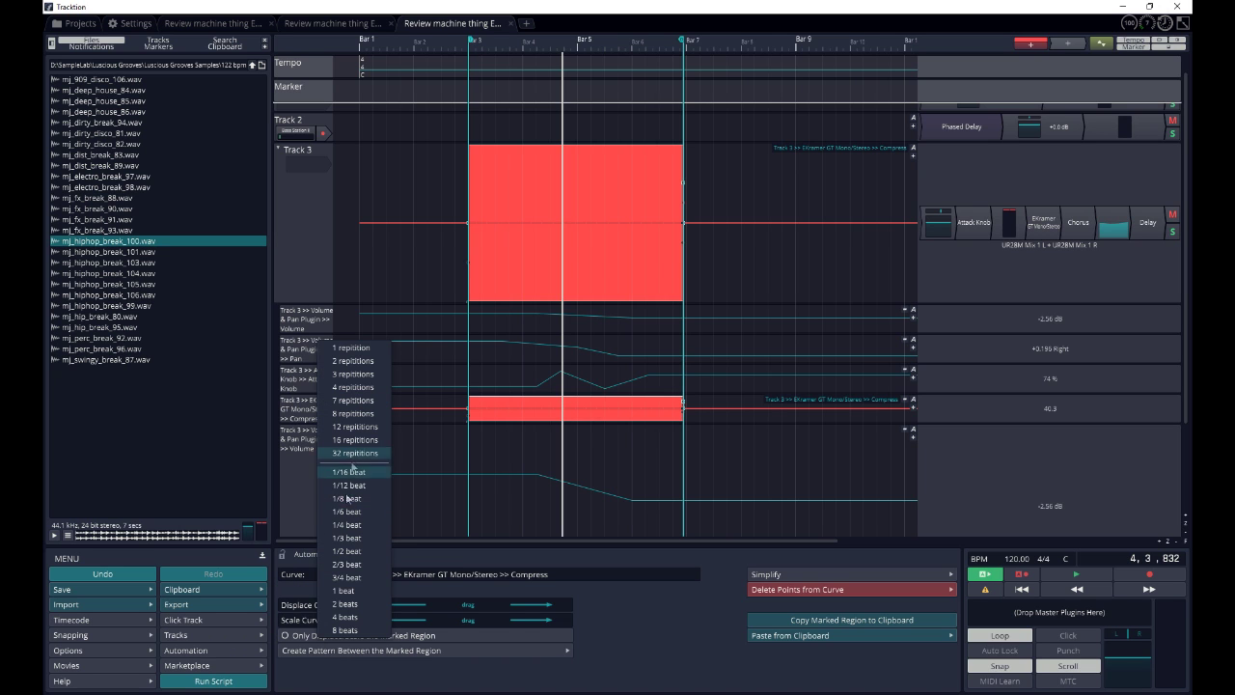
click(345, 604)
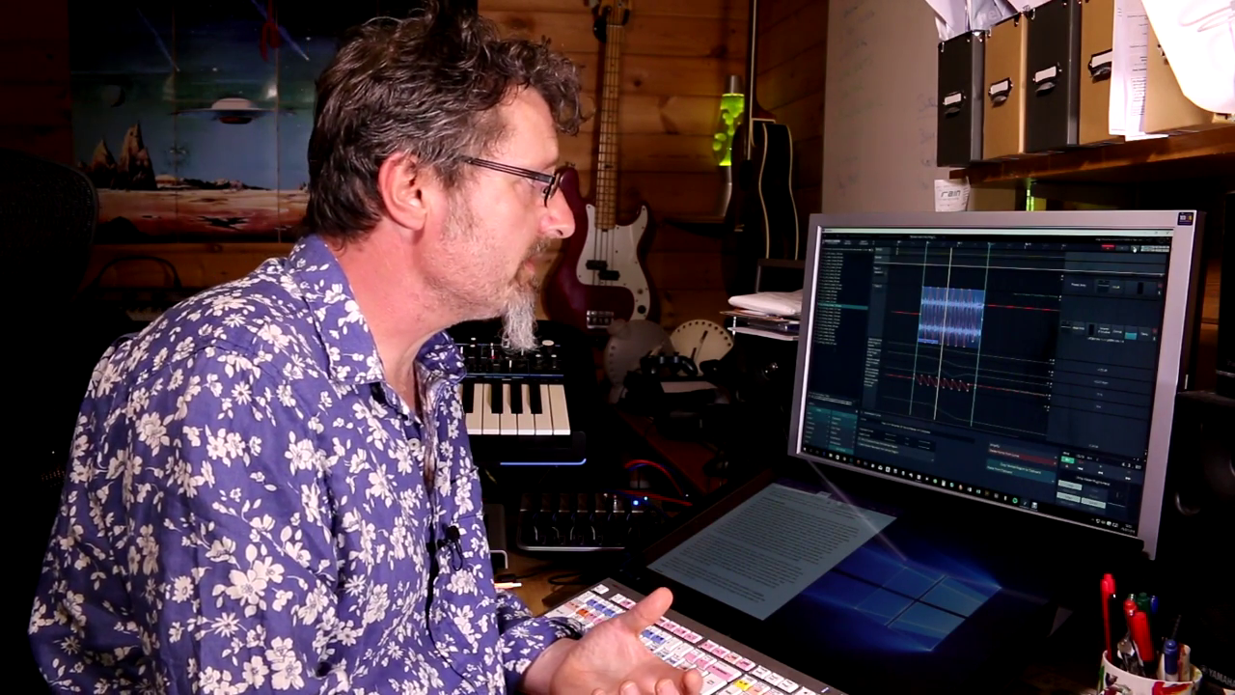
- Play the loop, inspect the LFO controlling the Attack Knob on Track 3, and reopen the plugin's window locked open
key(Return)
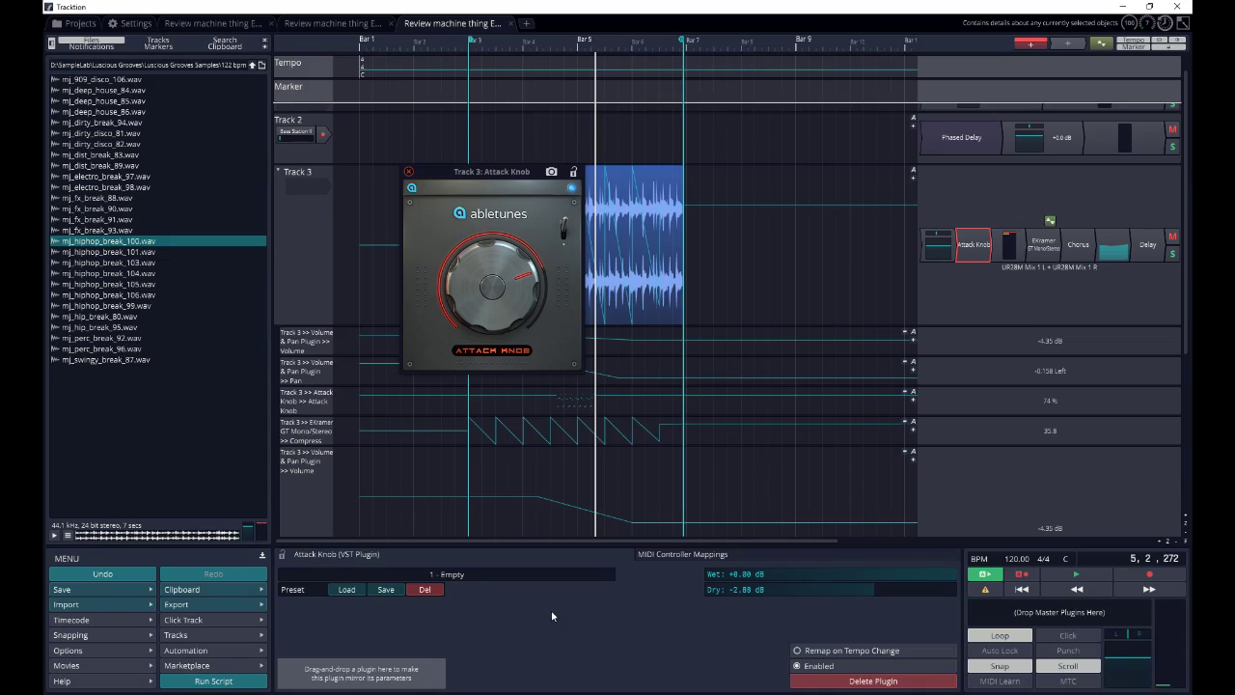
key(space)
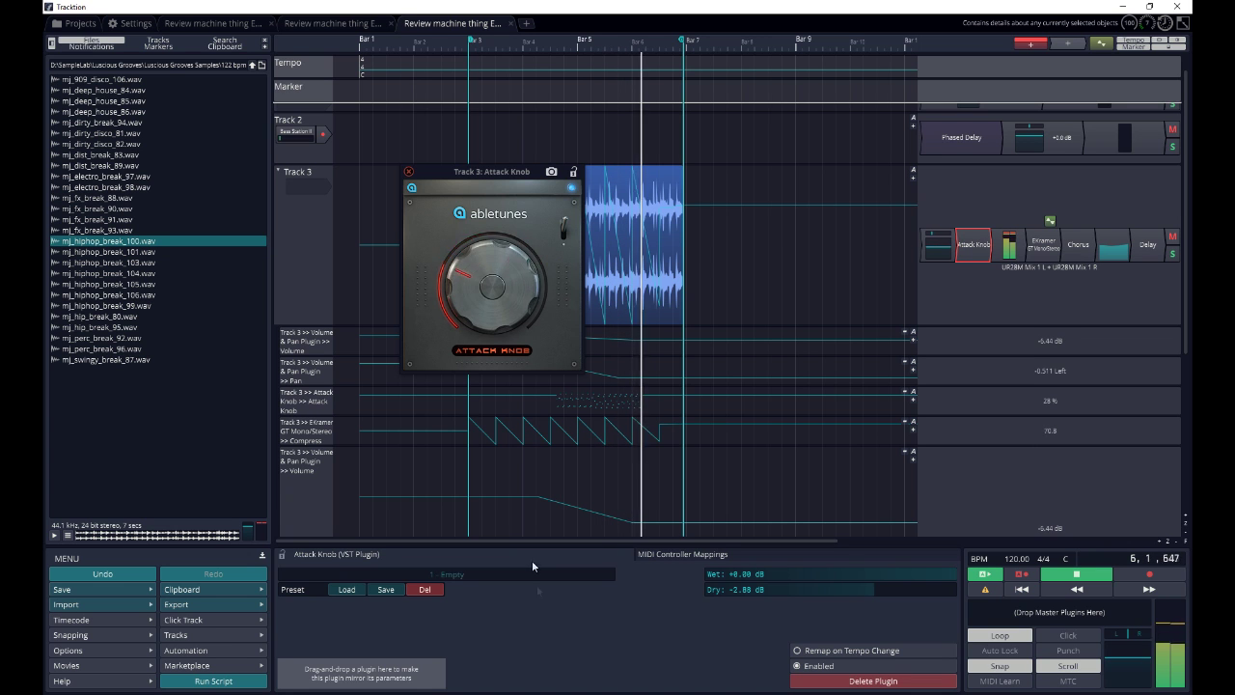
click(1051, 221)
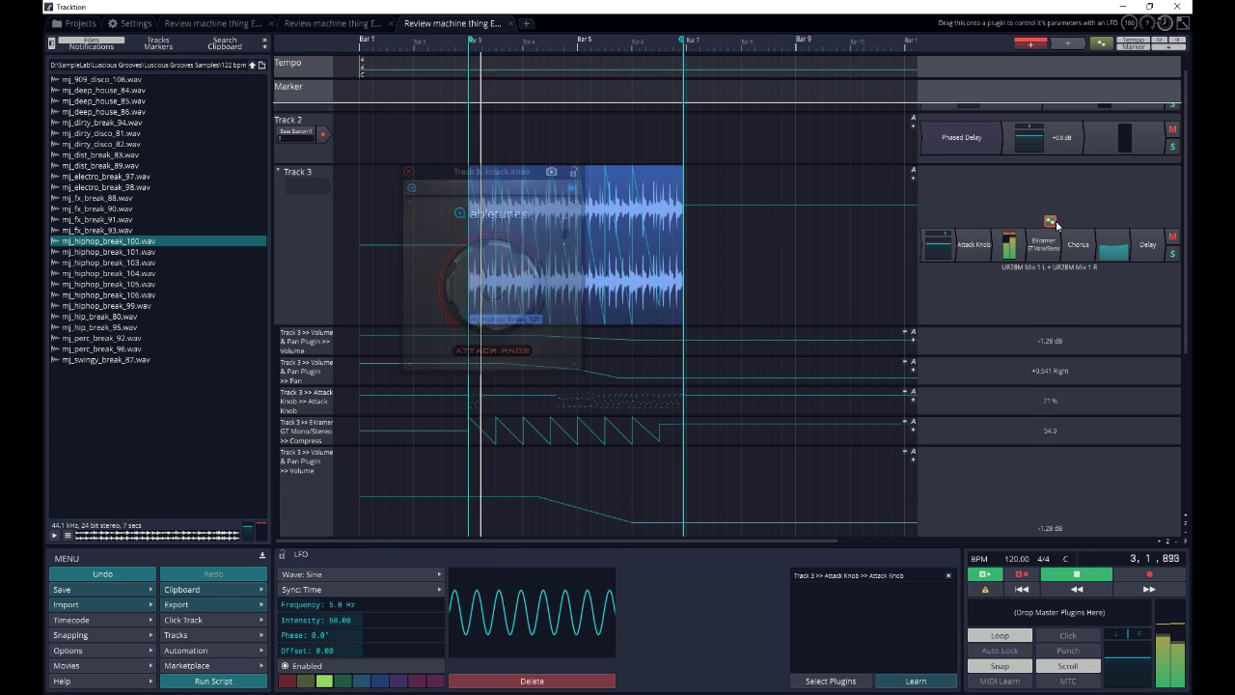
click(974, 244)
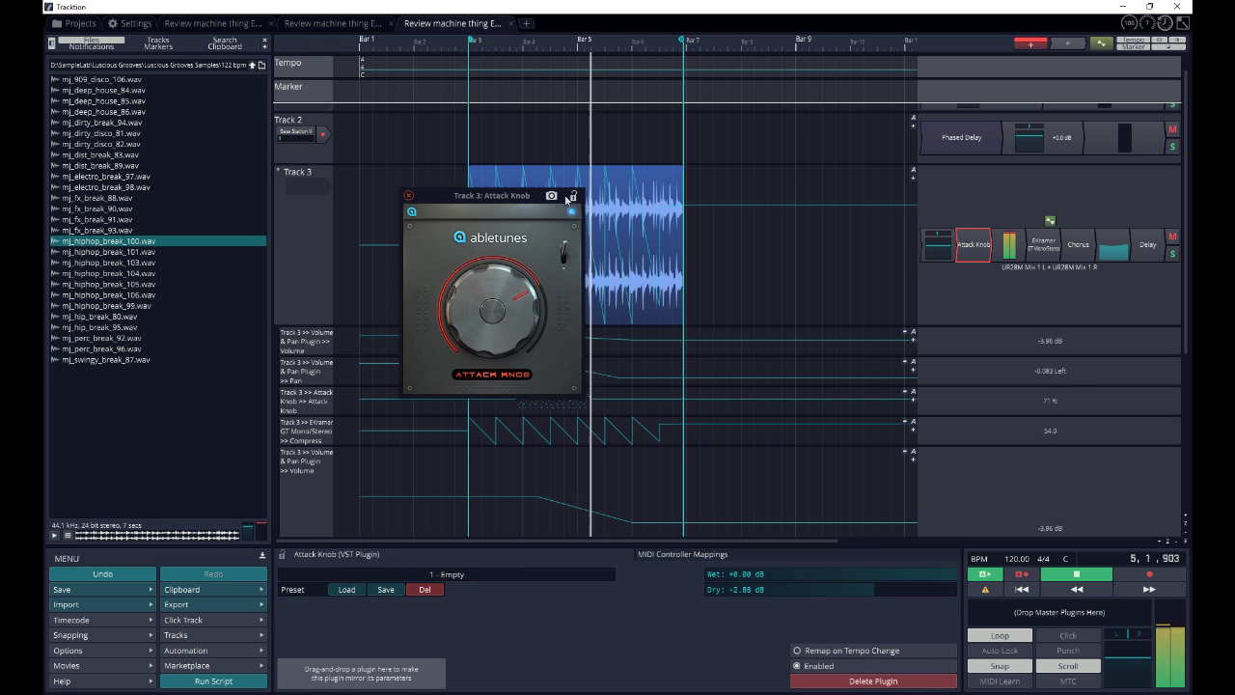
- Set the Attack Knob LFO's frequency to 0.8 Hz and its intensity to about 76.6
click(1050, 221)
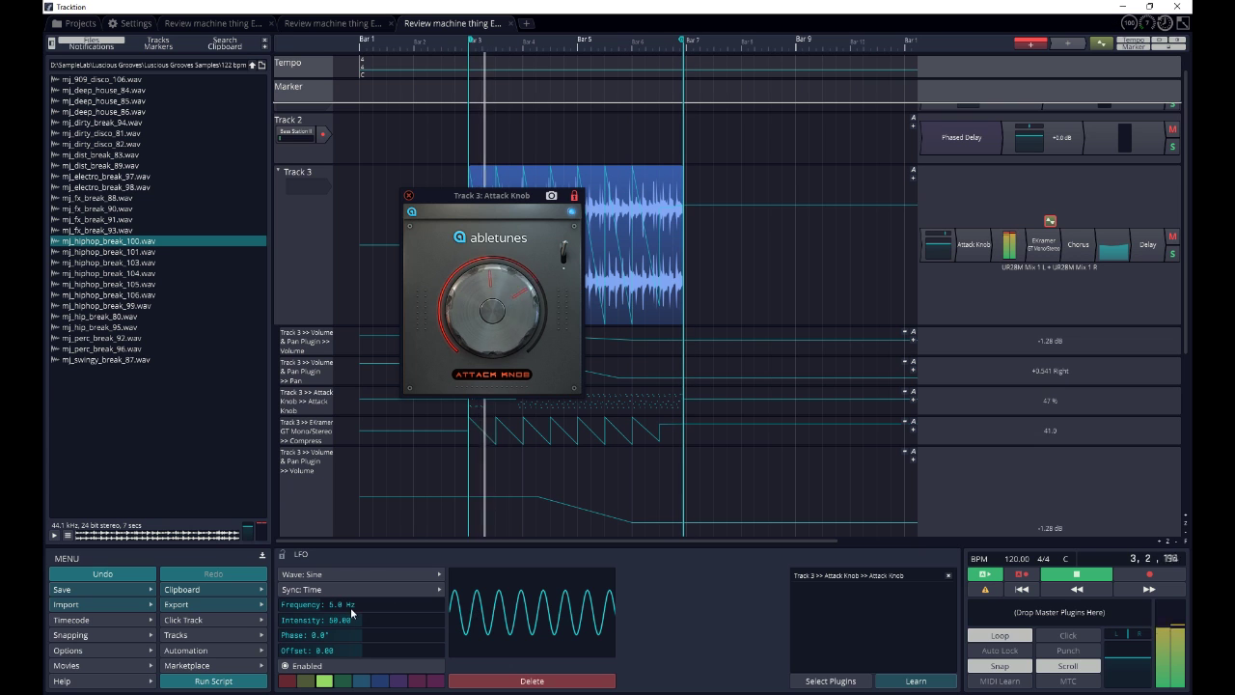
drag(367, 609, 406, 615)
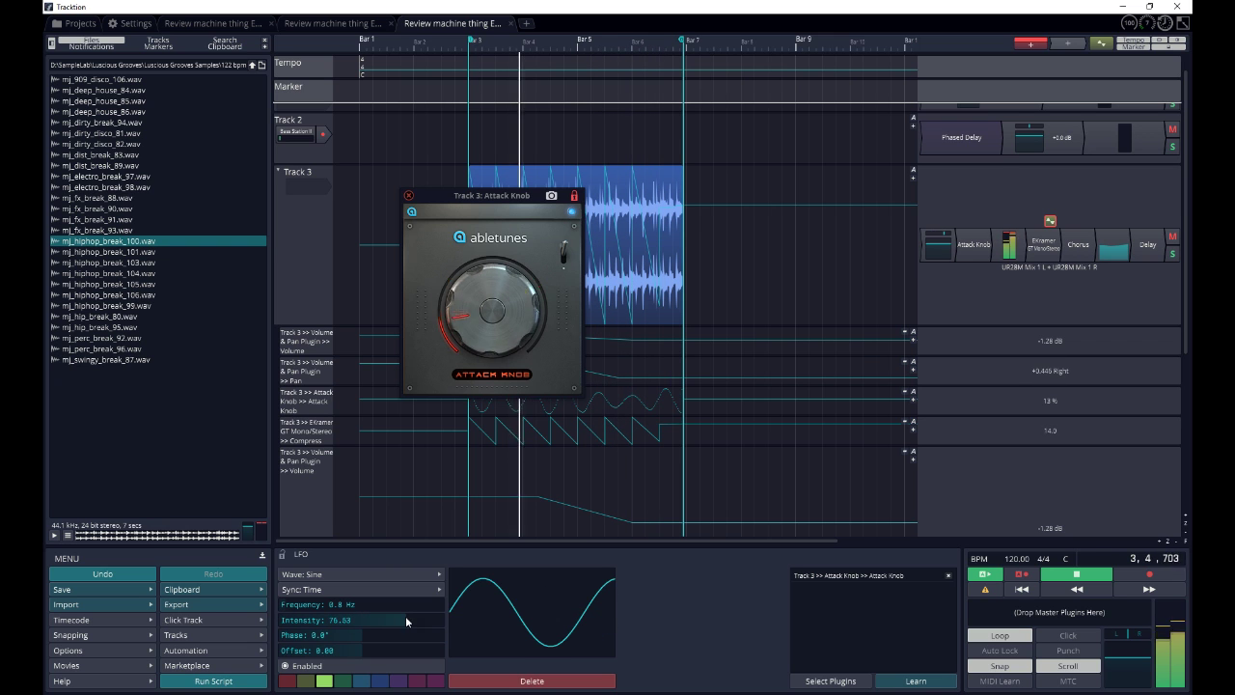
- Open the EKramer GT plugin's window on Track 3 and add an LFO controlling its Output parameter
double_click(1043, 245)
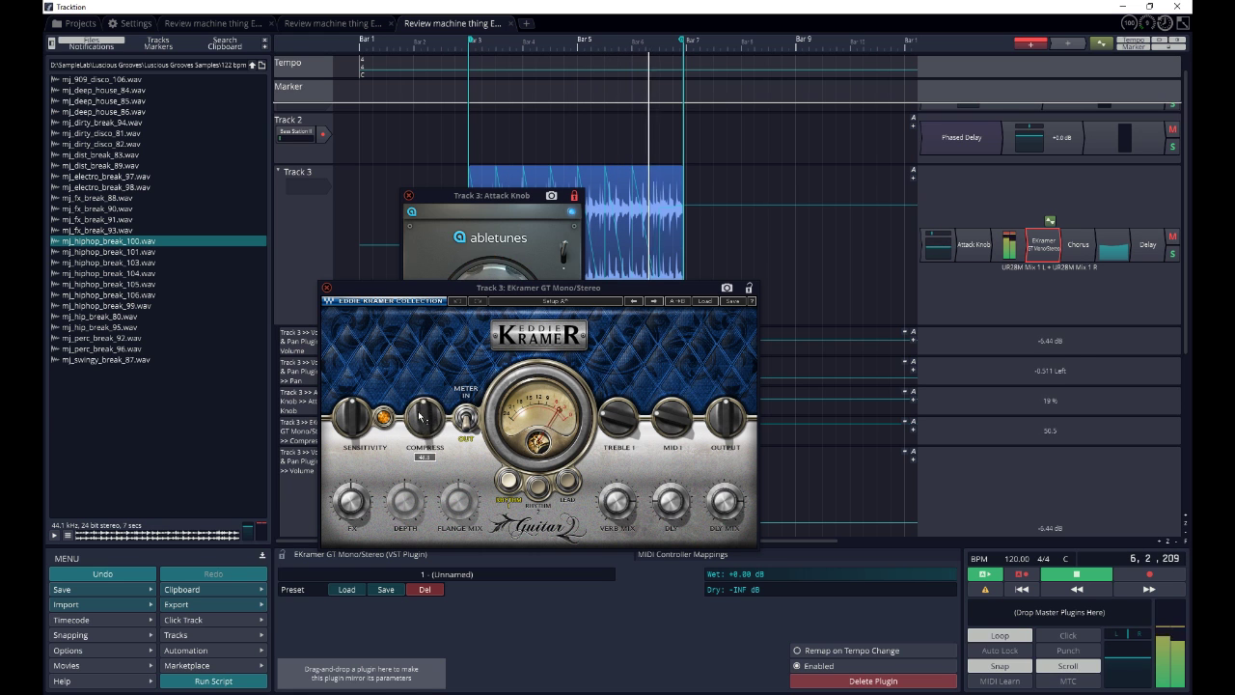
drag(1105, 43, 1045, 251)
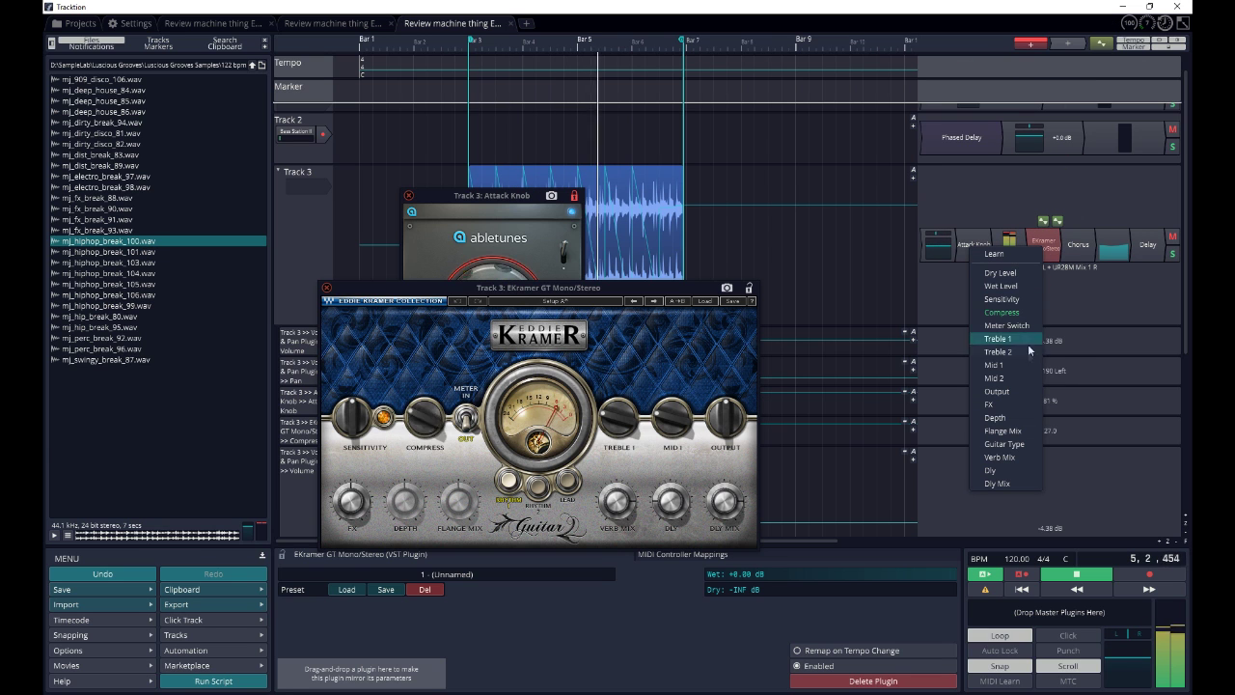
click(1002, 391)
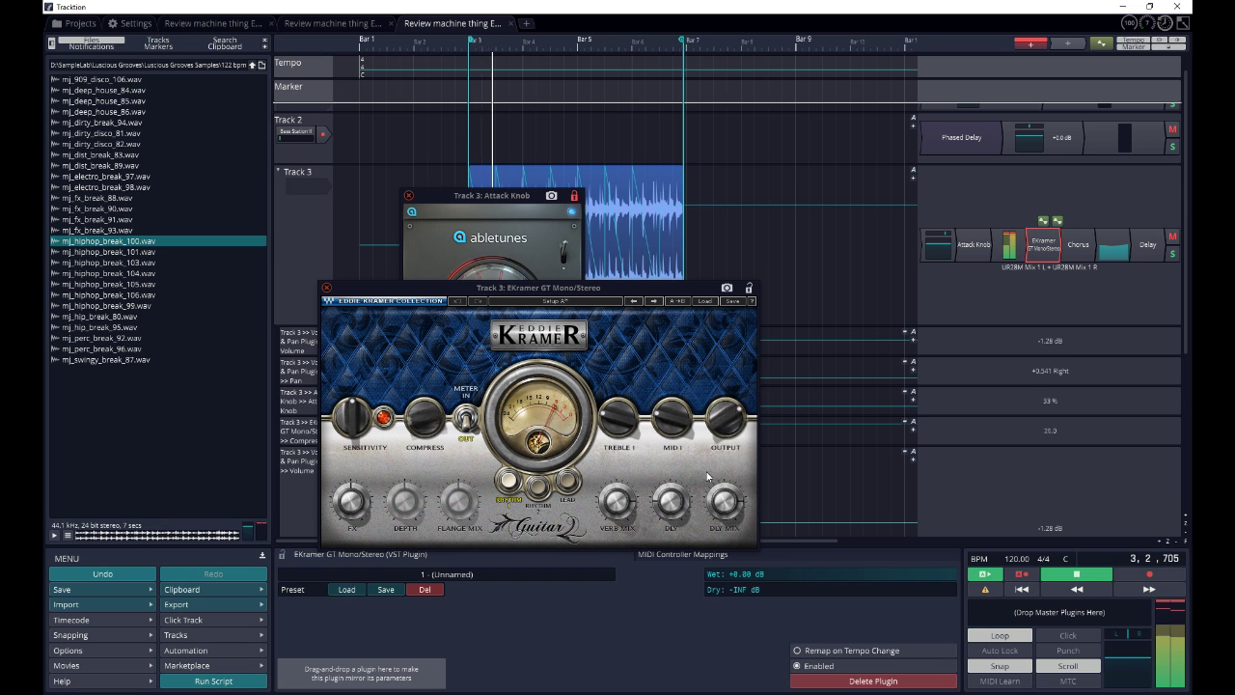
- Add another LFO controlling the EKramer GT plugin's Mid 1 parameter, and move the Attack Knob window clear of the EKramer window
drag(1046, 205, 1044, 246)
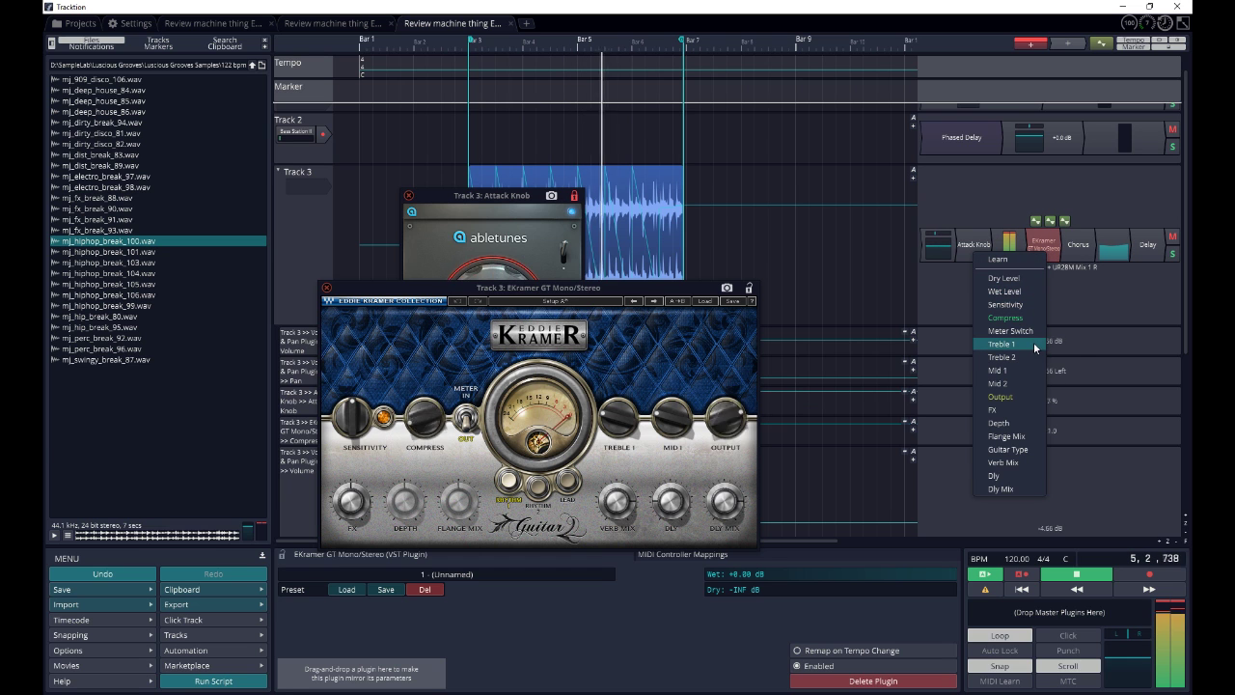
click(1003, 370)
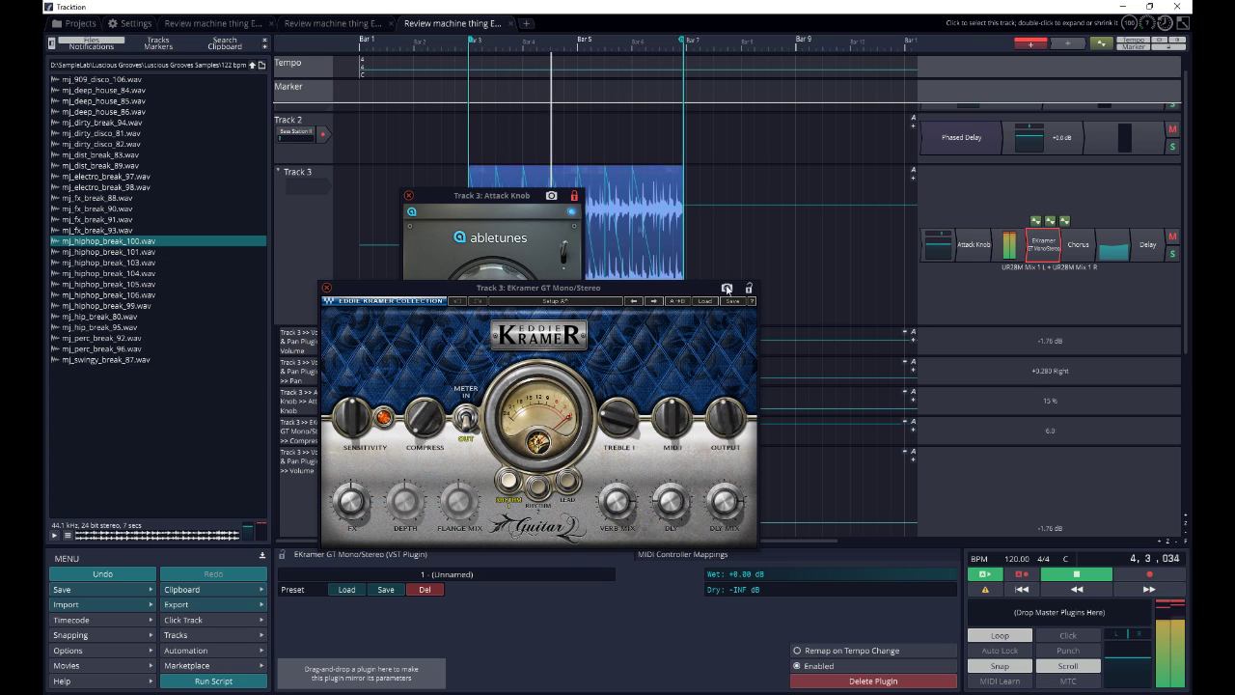
drag(493, 193, 408, 105)
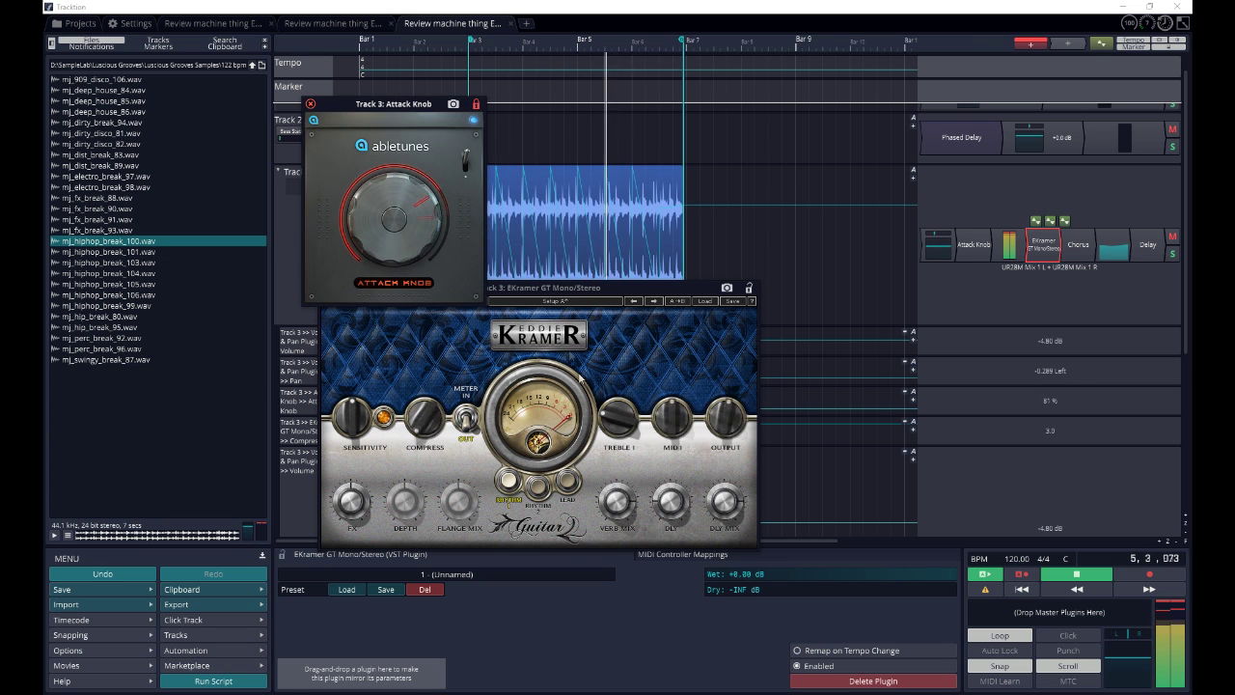